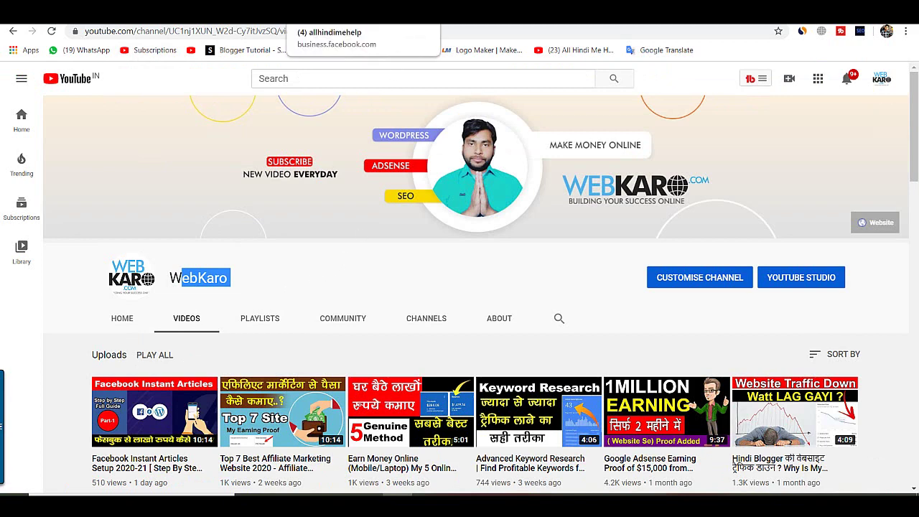
# - Switch to the allhindimehelp Facebook page and return from its publishing tools to the page's home
pyautogui.click(316, 13)
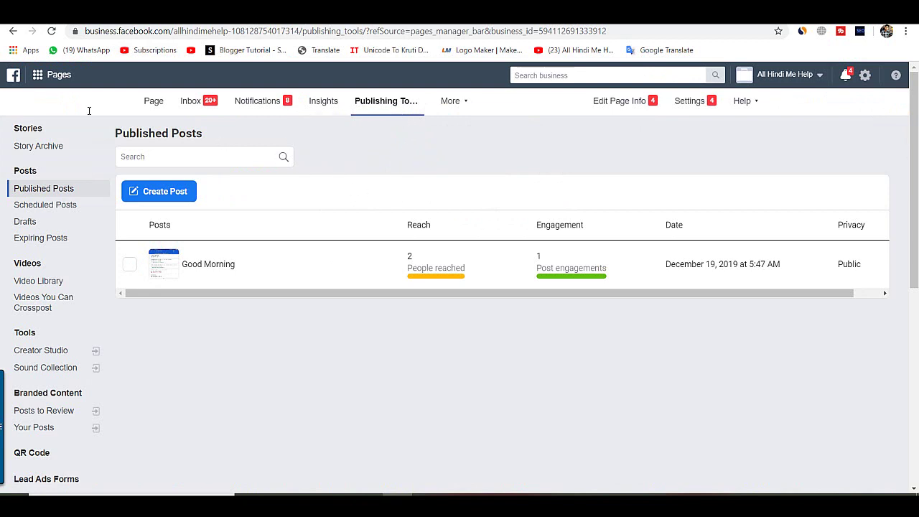
pyautogui.click(12, 32)
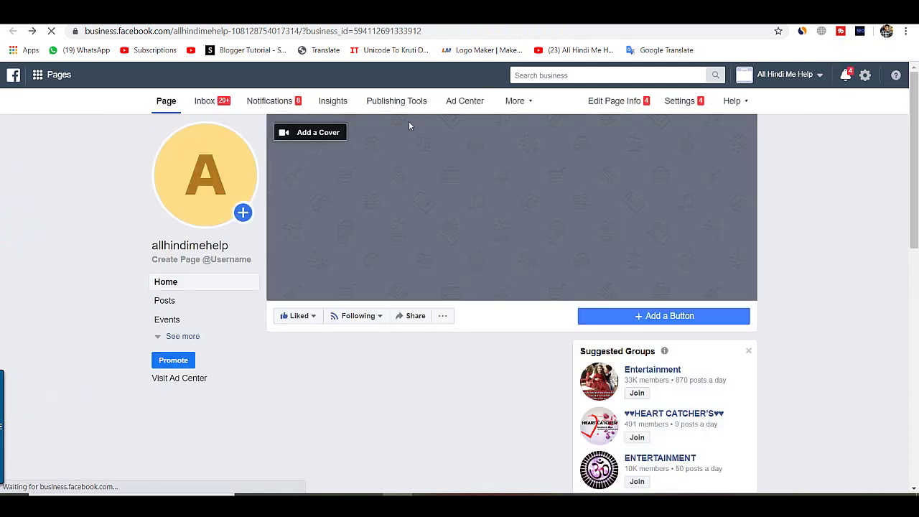
pyautogui.doubleClick(147, 249)
pyautogui.click(86, 277)
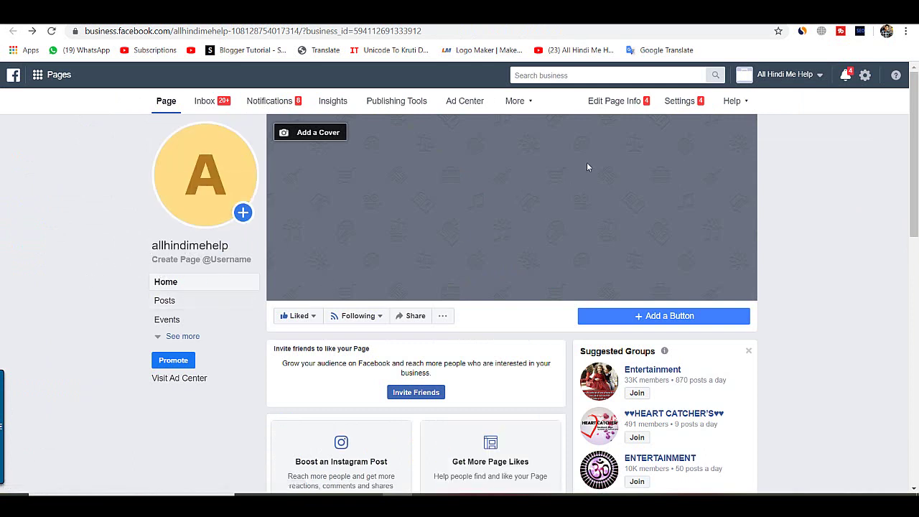
# - Open the Instant Articles configuration within the Facebook page's publishing tools
pyautogui.click(393, 103)
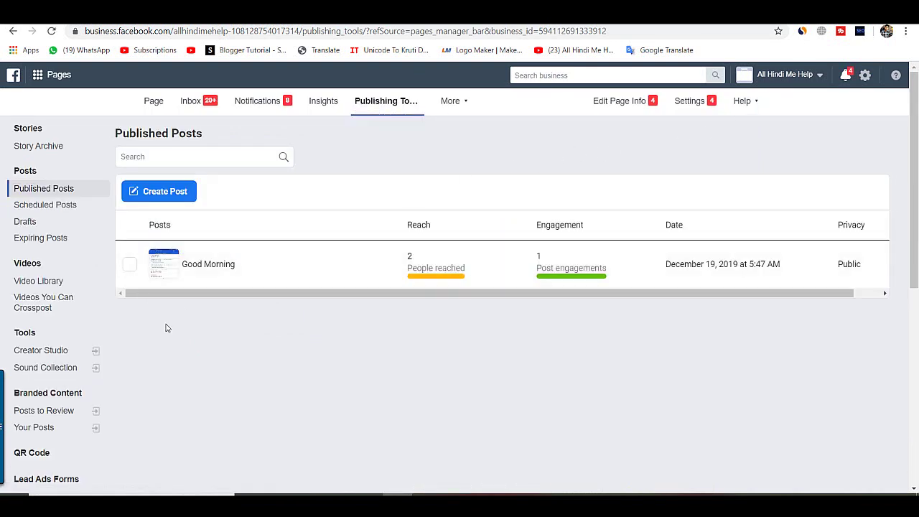
pyautogui.scroll(-3, 105, 335)
pyautogui.scroll(-1, 104, 333)
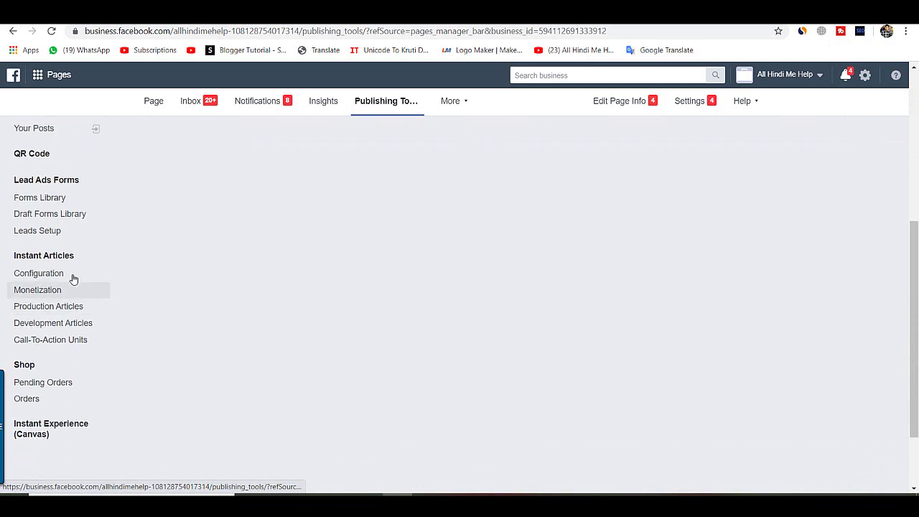
pyautogui.click(29, 277)
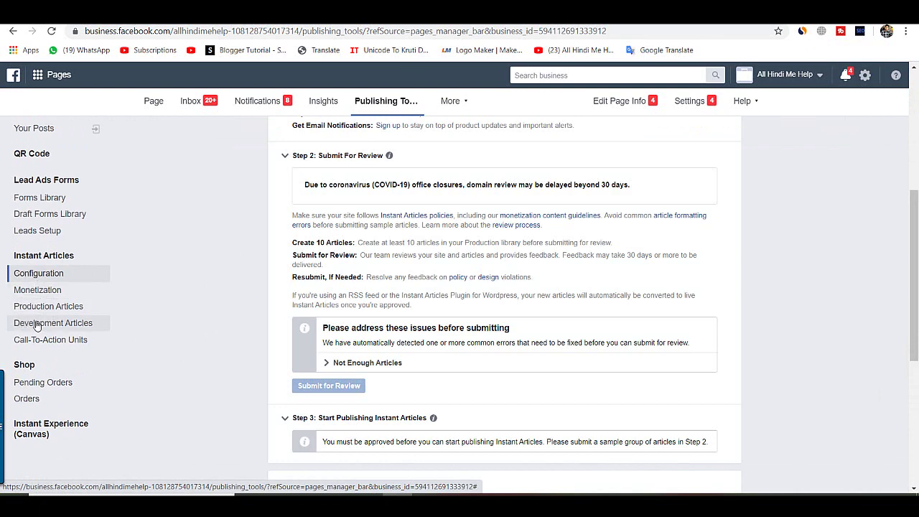
# - Collapse the three Initial Setup steps and look over the list of Instant Articles tools
pyautogui.scroll(4, 372, 303)
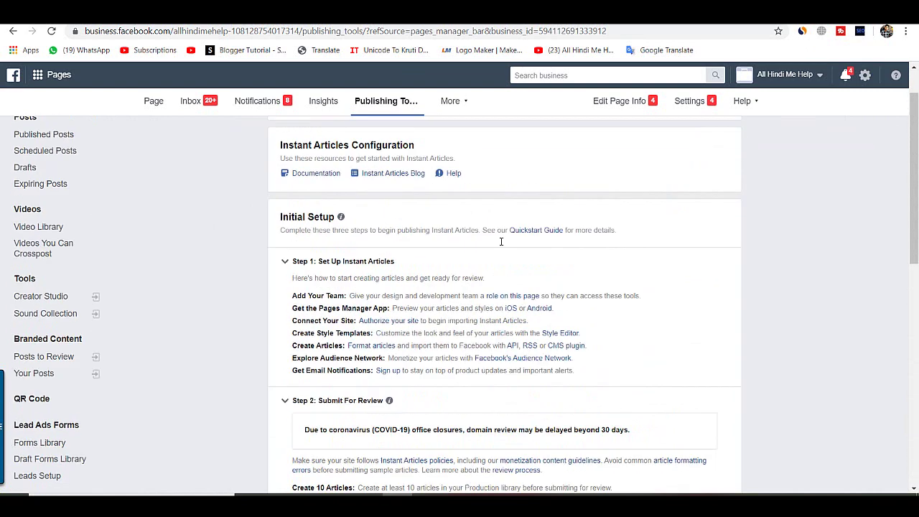
pyautogui.scroll(-1, 456, 235)
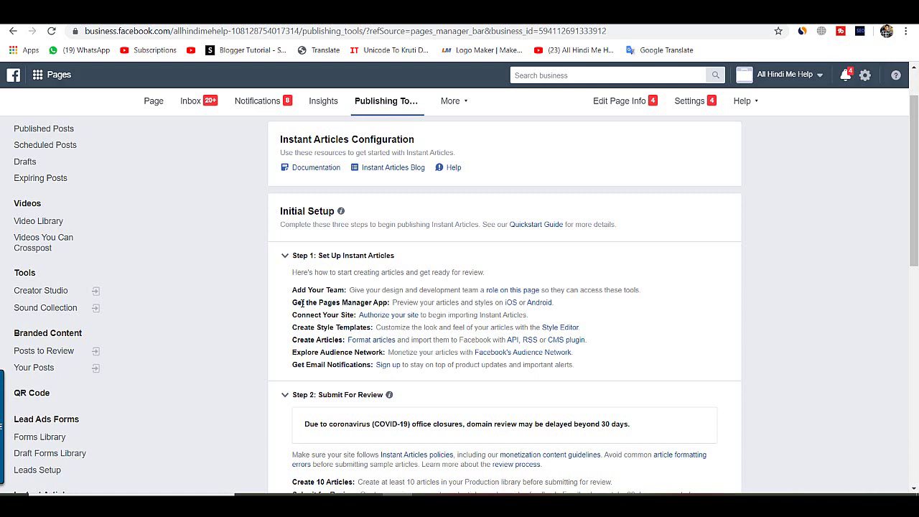
pyautogui.click(285, 256)
pyautogui.click(285, 289)
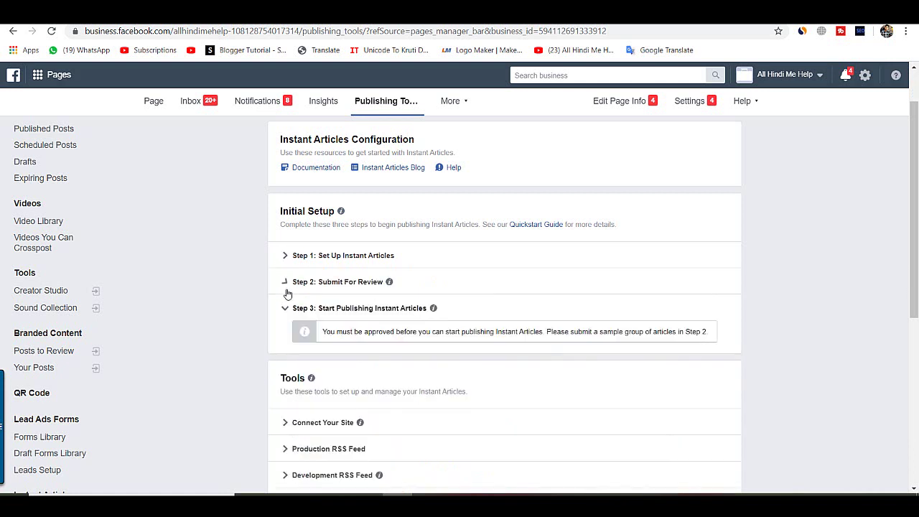
pyautogui.click(283, 308)
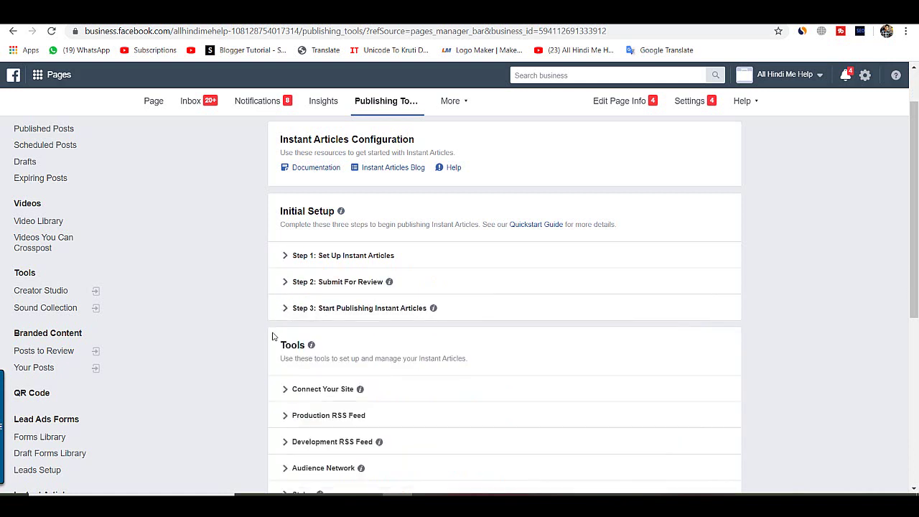
pyautogui.scroll(-2, 287, 333)
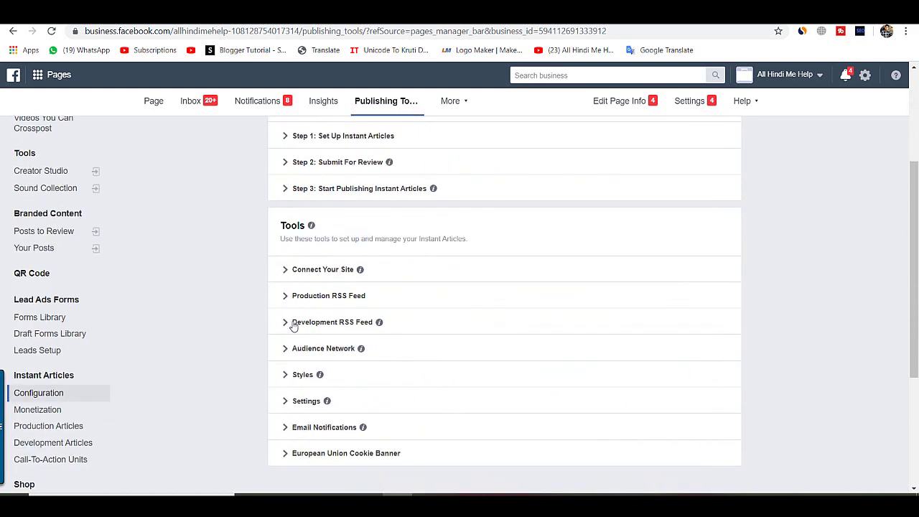
pyautogui.scroll(2, 292, 323)
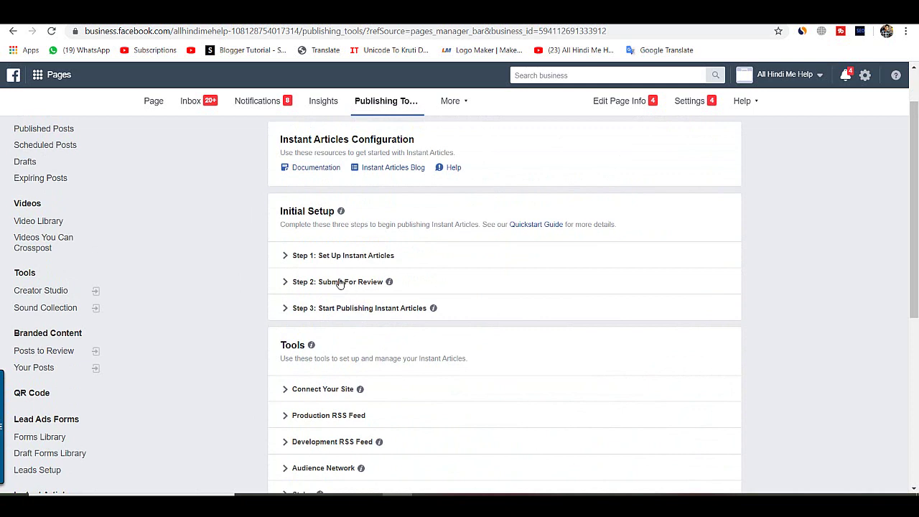
# - Open site authorization from Step 1 of the initial setup and enter freefast.webkaro.com, copied from the WordPress dashboard's site link, as the URL
pyautogui.click(300, 257)
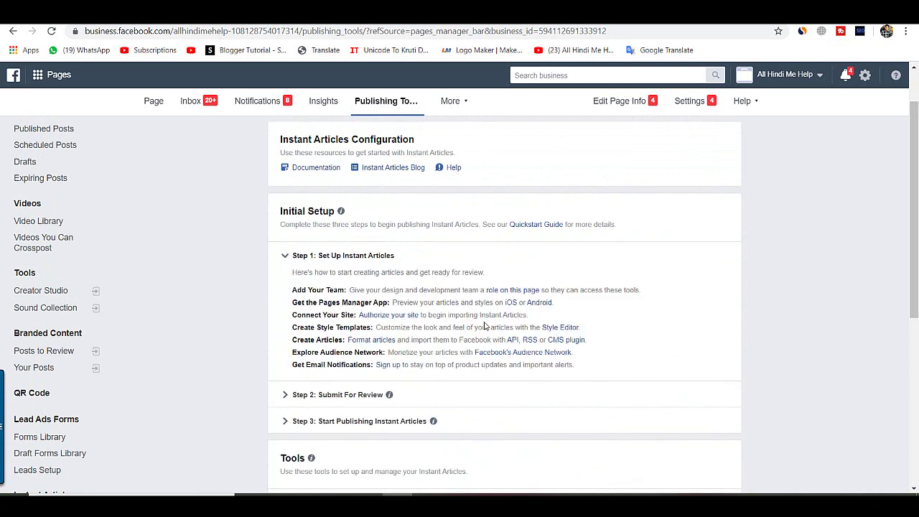
pyautogui.click(391, 316)
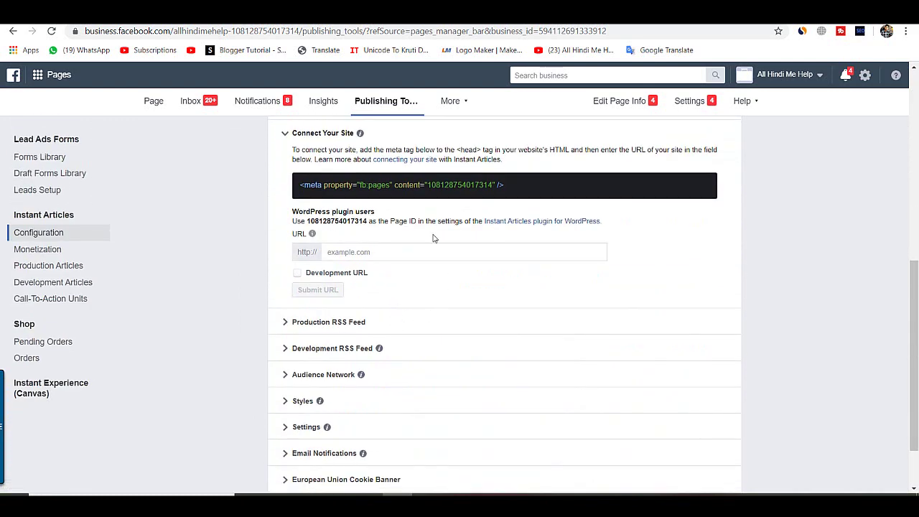
pyautogui.click(357, 251)
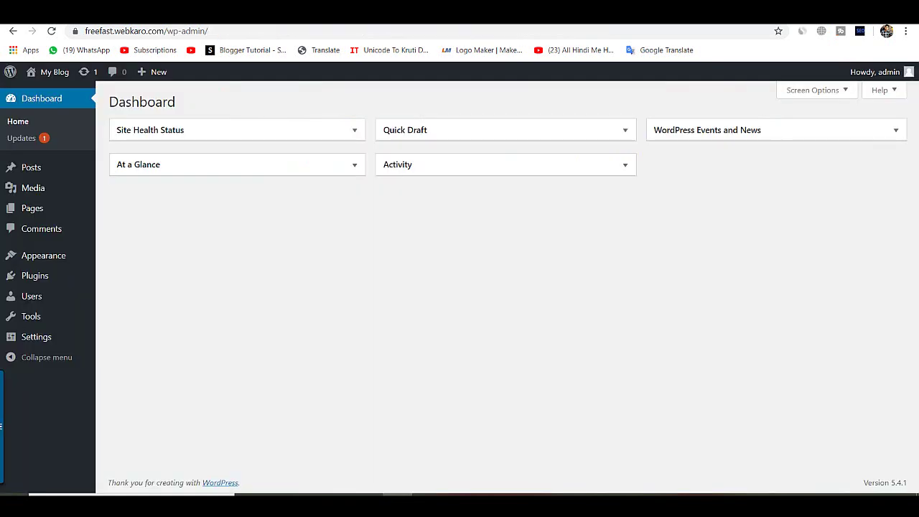
pyautogui.hotkey('ctrl', 'l')
pyautogui.press('Escape')
pyautogui.moveTo(47, 71)
pyautogui.rightClick(45, 93)
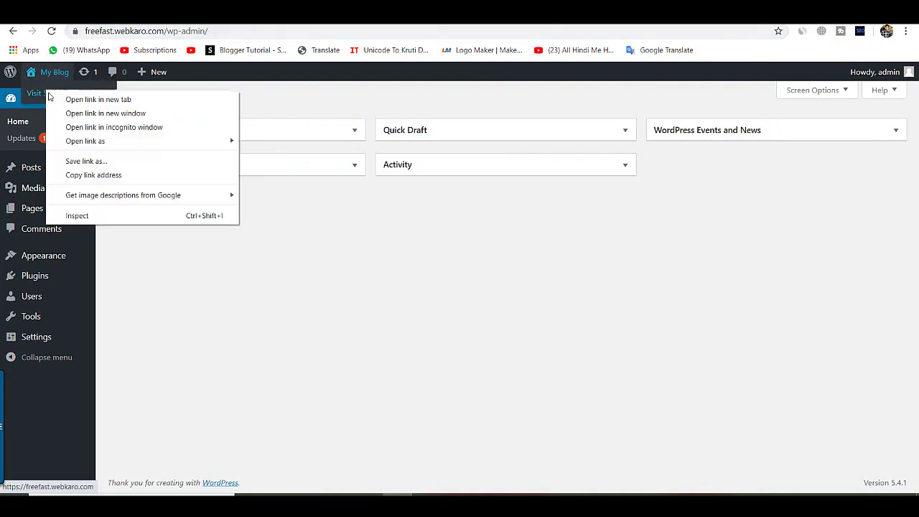
pyautogui.click(78, 173)
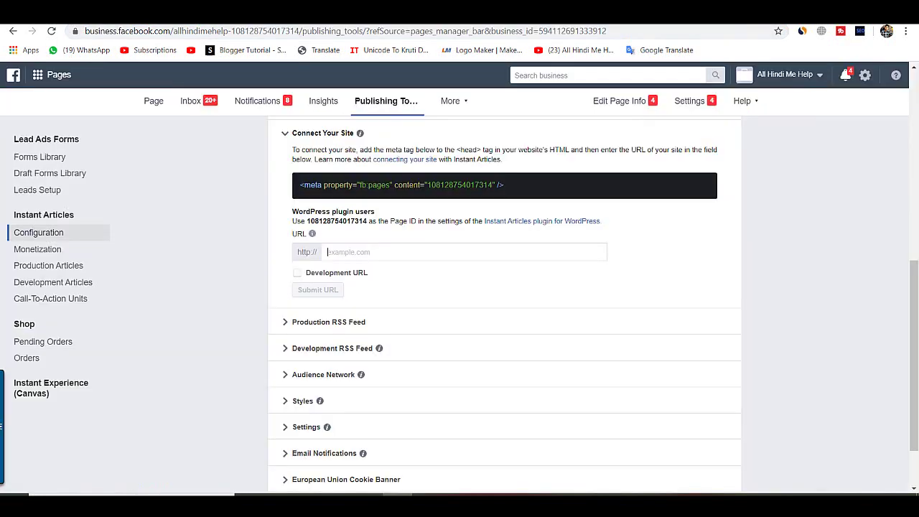
pyautogui.click(381, 252)
pyautogui.hotkey('ctrl', 'v')
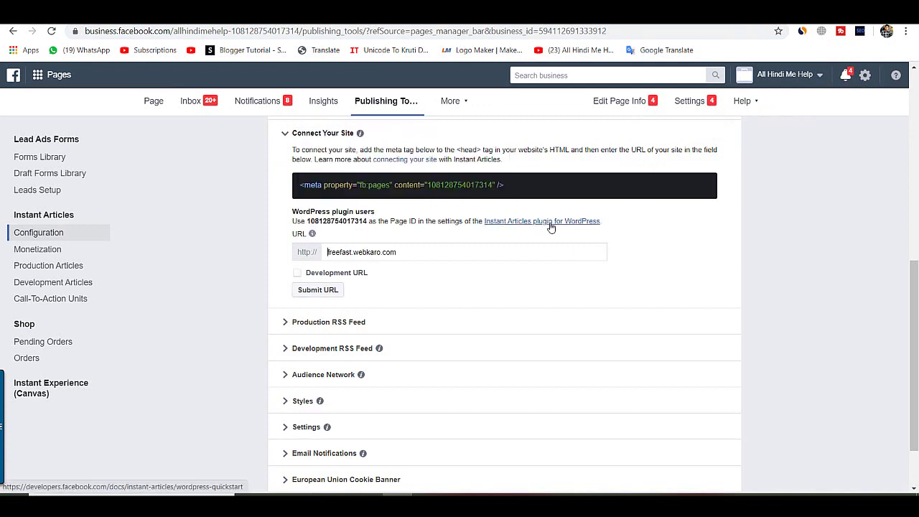
# - Open the linked WordPress plugin guide, and find, install and activate the Instant Articles for WP plugin on the WordPress site
pyautogui.click(505, 228)
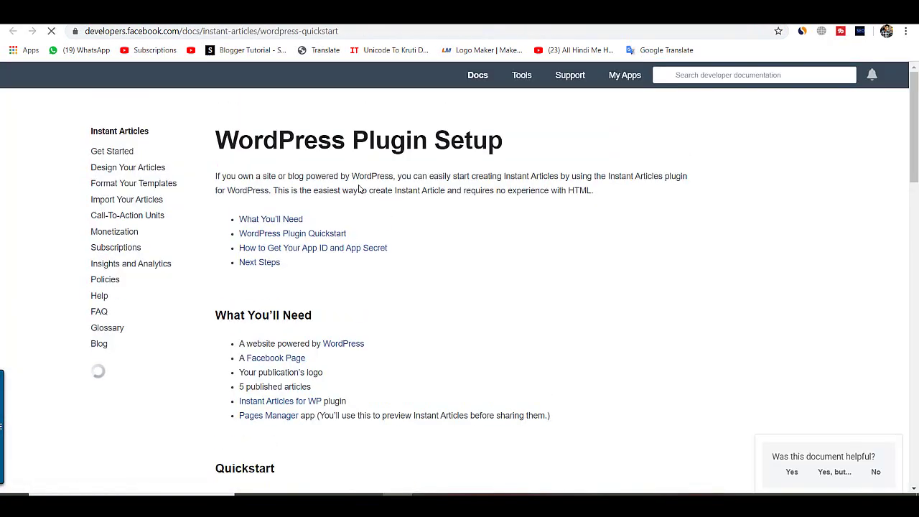
pyautogui.click(351, 344)
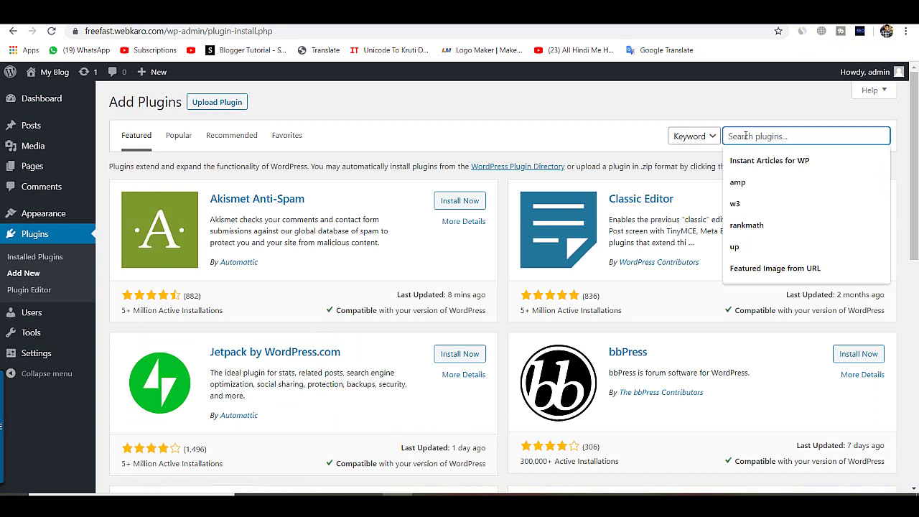
pyautogui.press('Down')
pyautogui.press('Return')
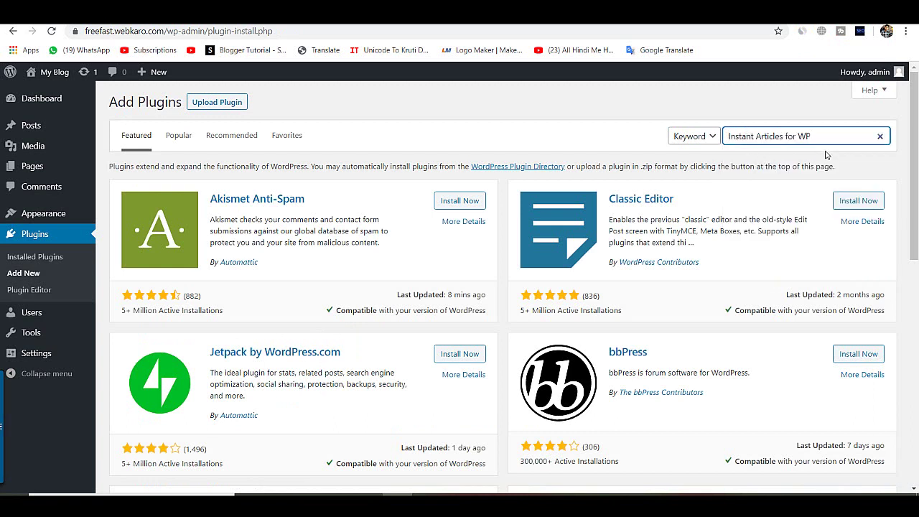
pyautogui.press('Return')
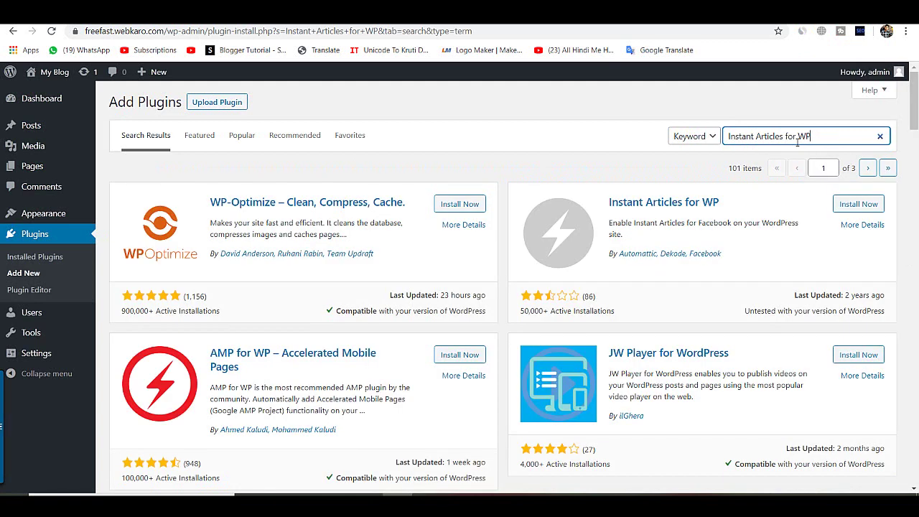
pyautogui.click(867, 206)
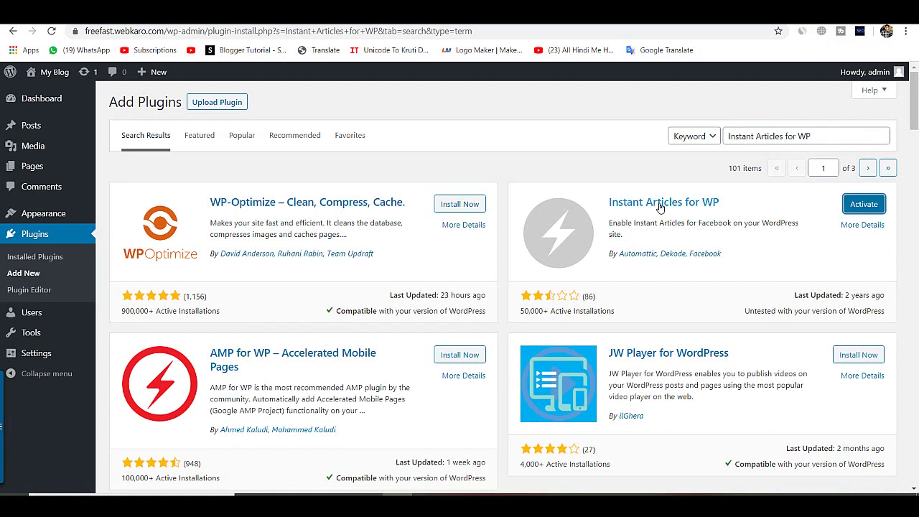
pyautogui.click(857, 204)
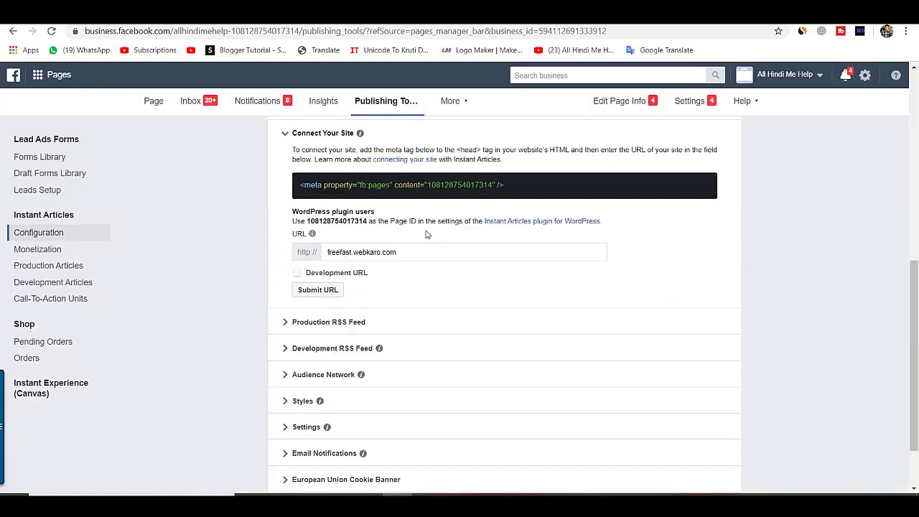
# - Copy the Page ID from Facebook's Connect Your Site section into the Facebook Page ID setting of the Instant Articles plugin
pyautogui.doubleClick(349, 223)
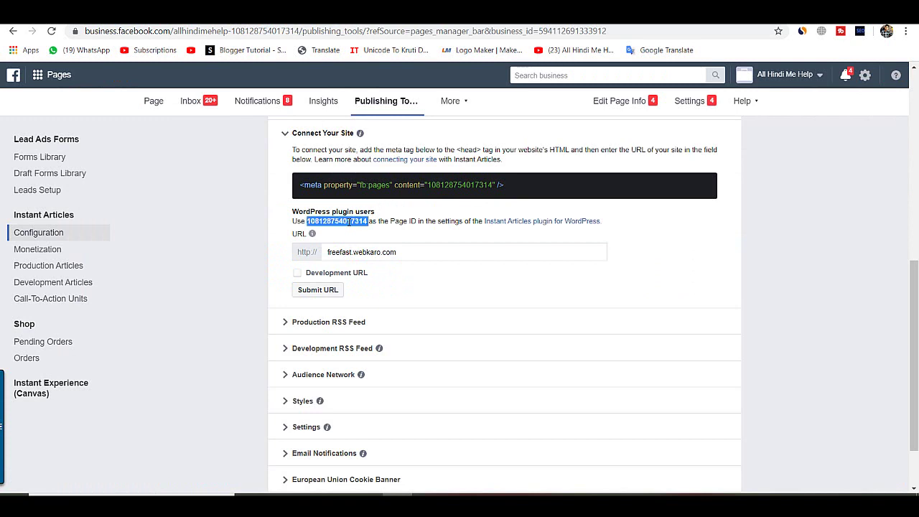
pyautogui.rightClick(351, 223)
pyautogui.click(362, 231)
pyautogui.click(155, 10)
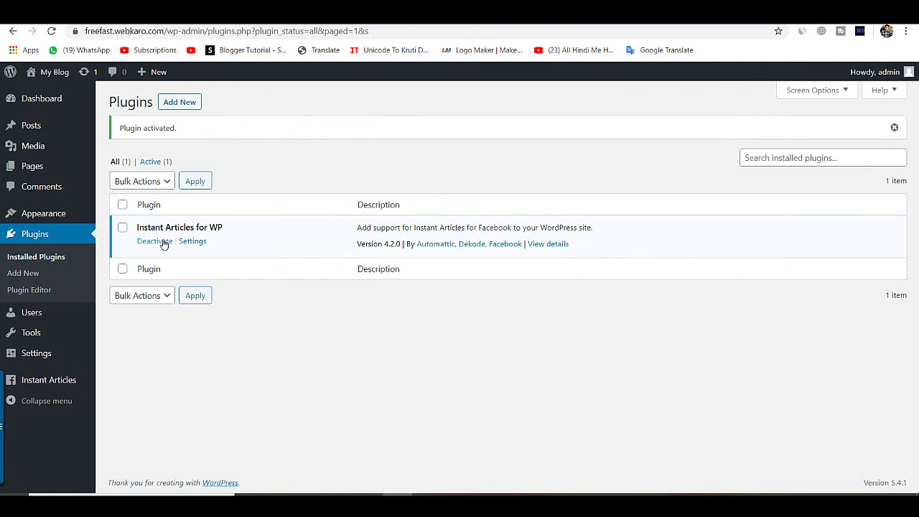
pyautogui.click(192, 241)
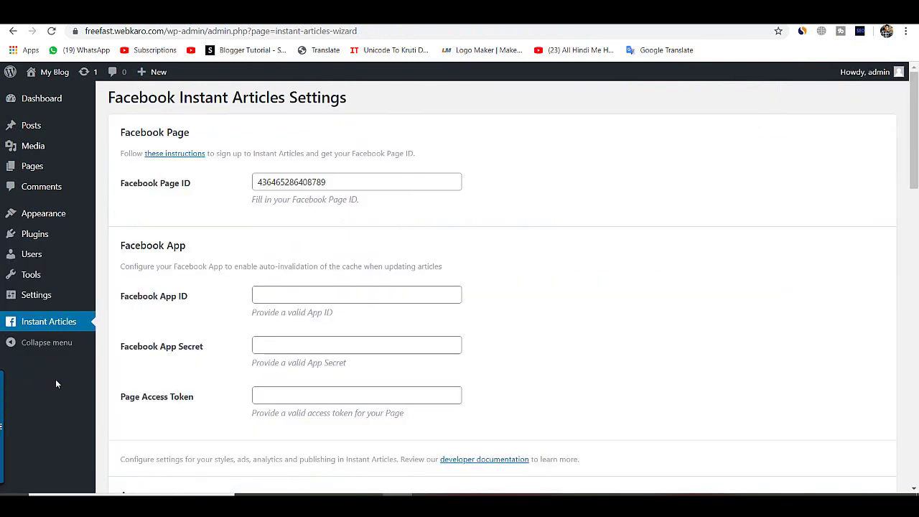
pyautogui.doubleClick(269, 186)
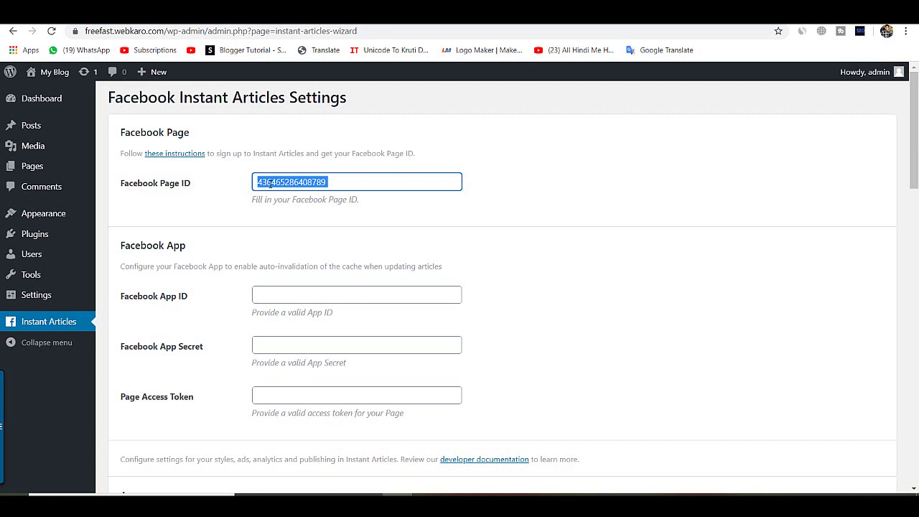
pyautogui.hotkey('ctrl', 'v')
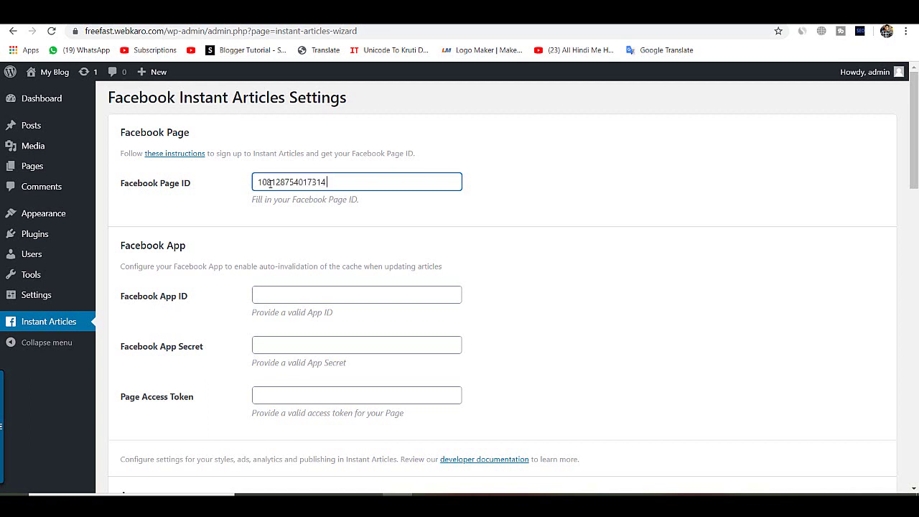
pyautogui.click(298, 208)
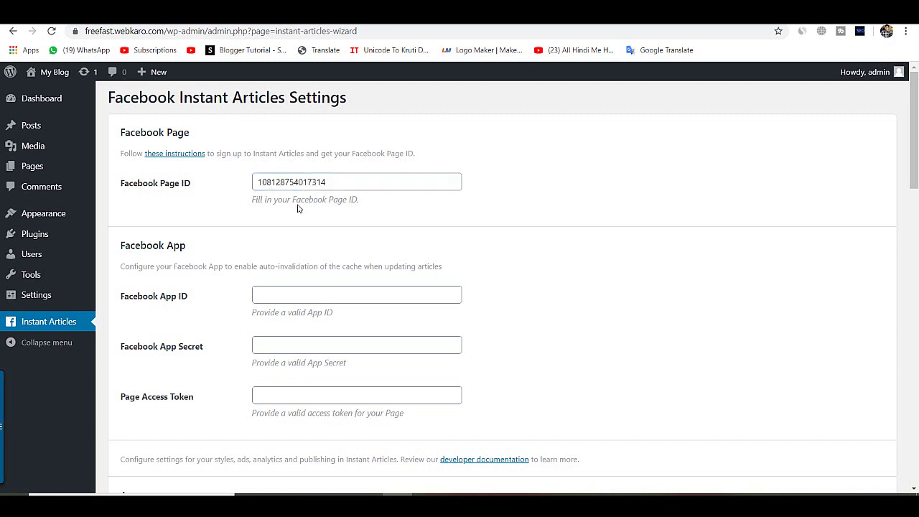
# - Look through the remaining Instant Articles plugin settings and save the changes
pyautogui.scroll(-4, 287, 192)
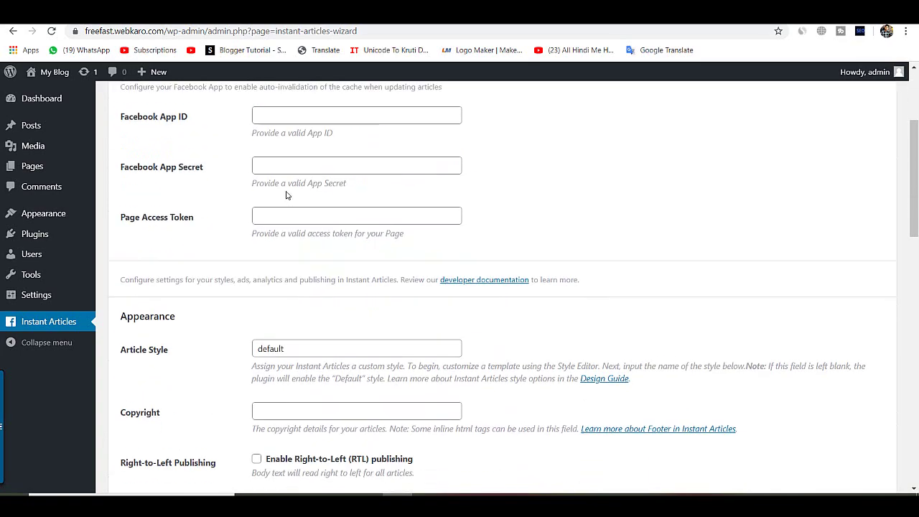
pyautogui.scroll(-2, 286, 195)
pyautogui.scroll(7, 283, 198)
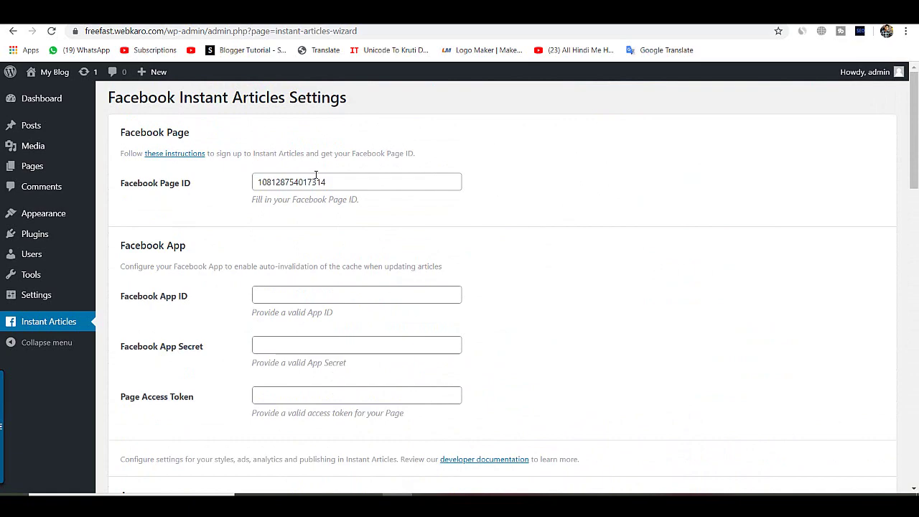
pyautogui.scroll(-13, 333, 191)
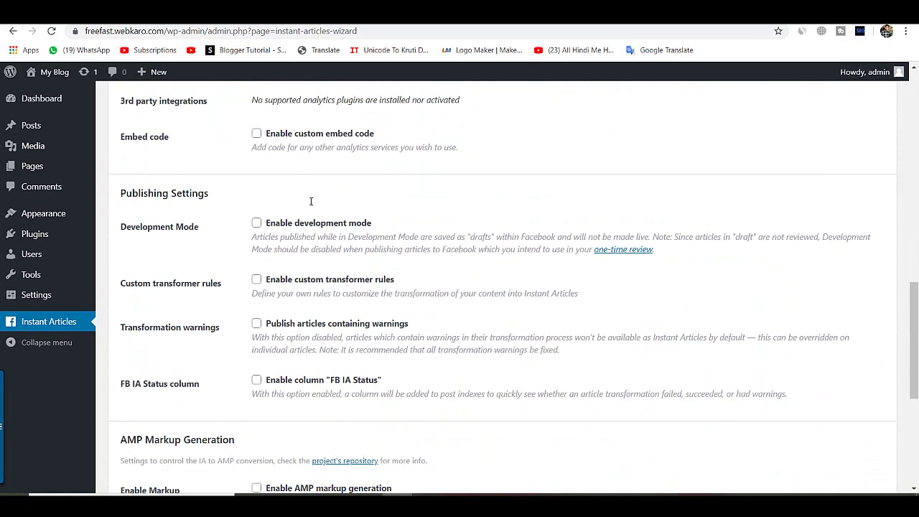
pyautogui.scroll(-2, 297, 206)
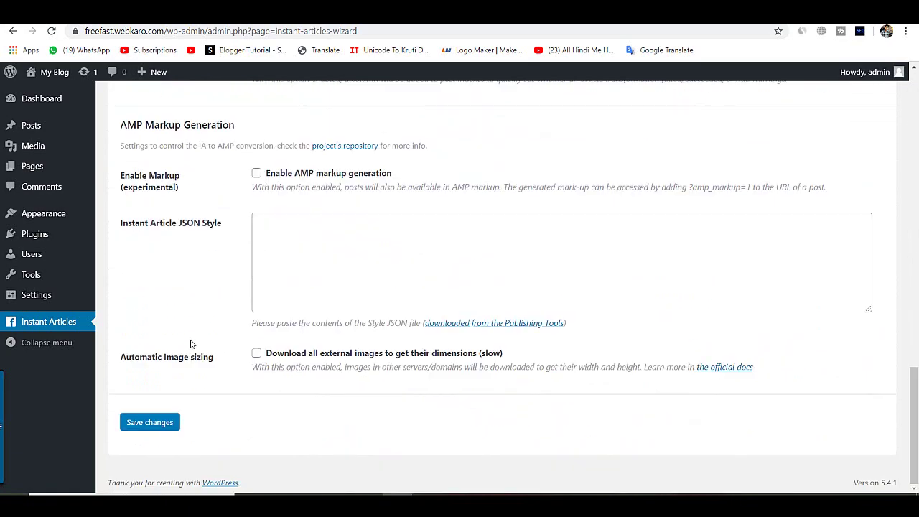
pyautogui.click(154, 422)
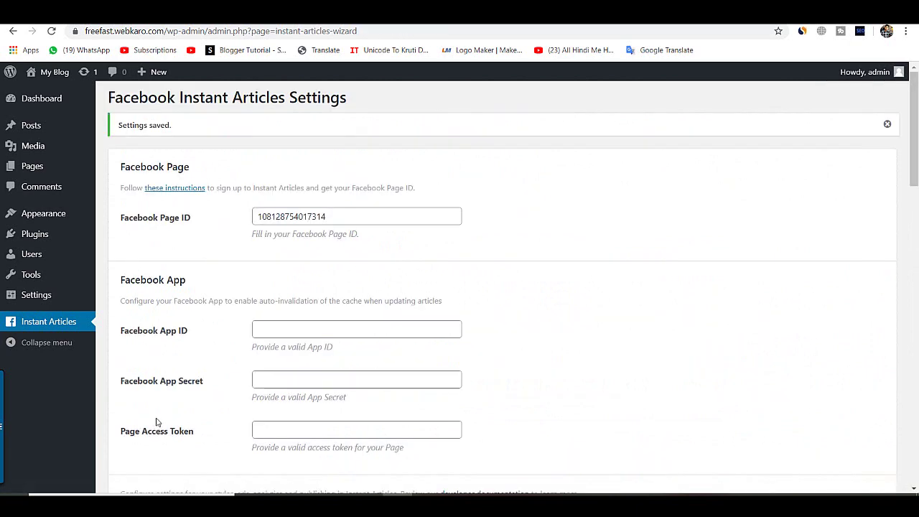
# - Copy the fb:pages meta tag from the Connect Your Site section of Facebook's Instant Articles configuration
pyautogui.hotkey('ctrl', 'Tab')
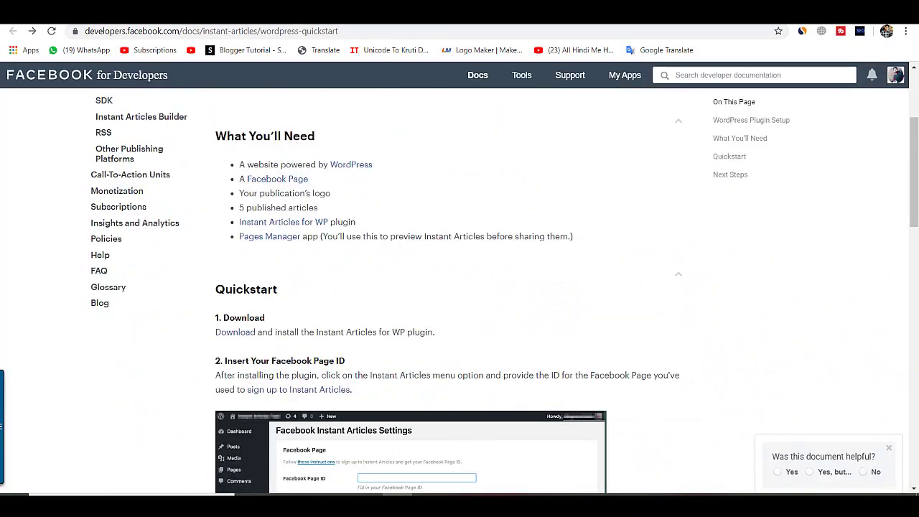
pyautogui.hotkey('ctrl', 'Tab')
pyautogui.tripleClick(440, 188)
pyautogui.hotkey('ctrl', 'c')
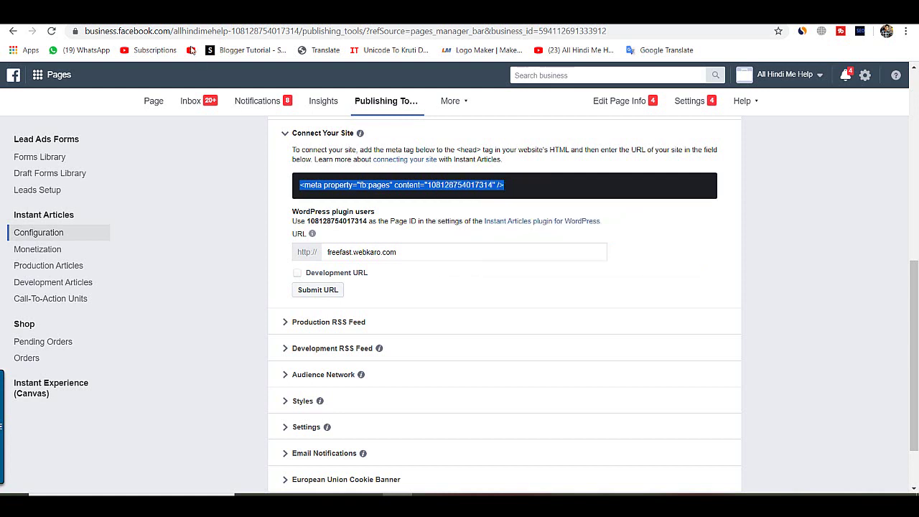
# - Open the Twenty Twenty theme's header.php file in the WordPress theme editor, accepting the direct-editing warning
pyautogui.hotkey('ctrl', 'Tab')
pyautogui.moveTo(70, 213)
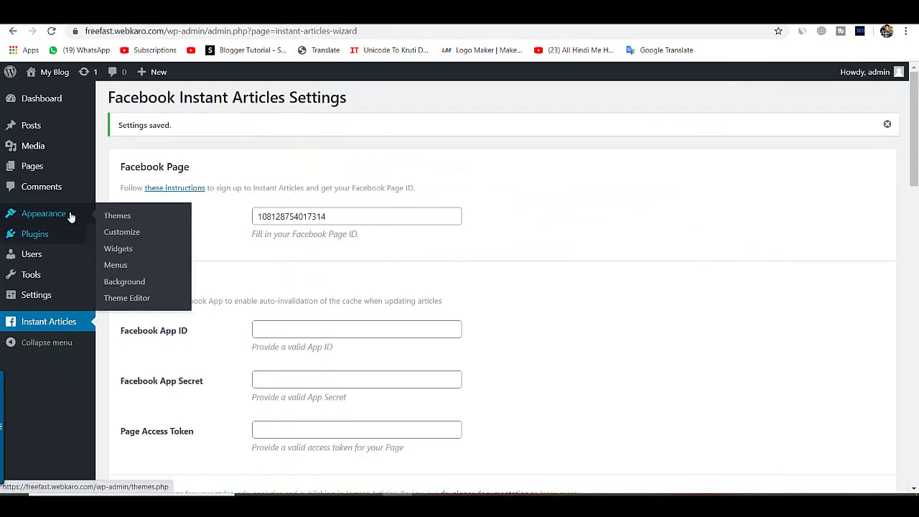
pyautogui.click(126, 299)
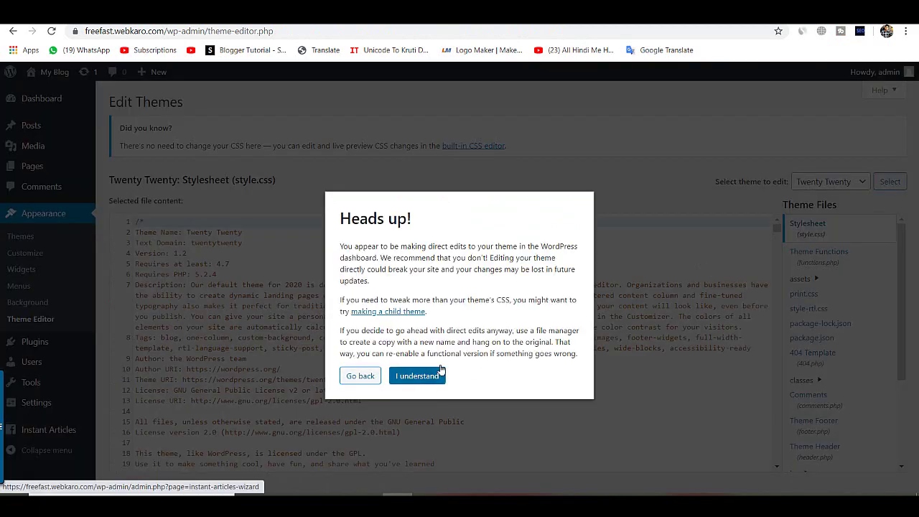
pyautogui.click(431, 375)
pyautogui.scroll(-1, 824, 391)
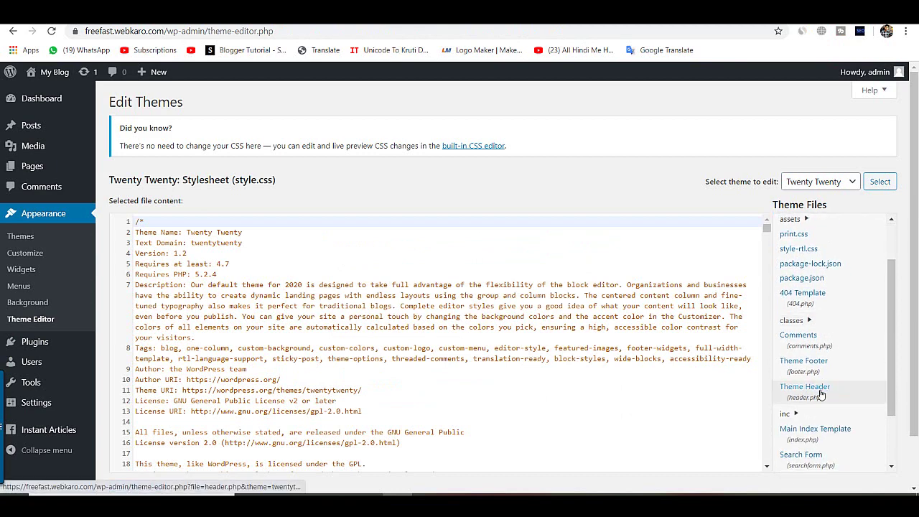
pyautogui.click(823, 389)
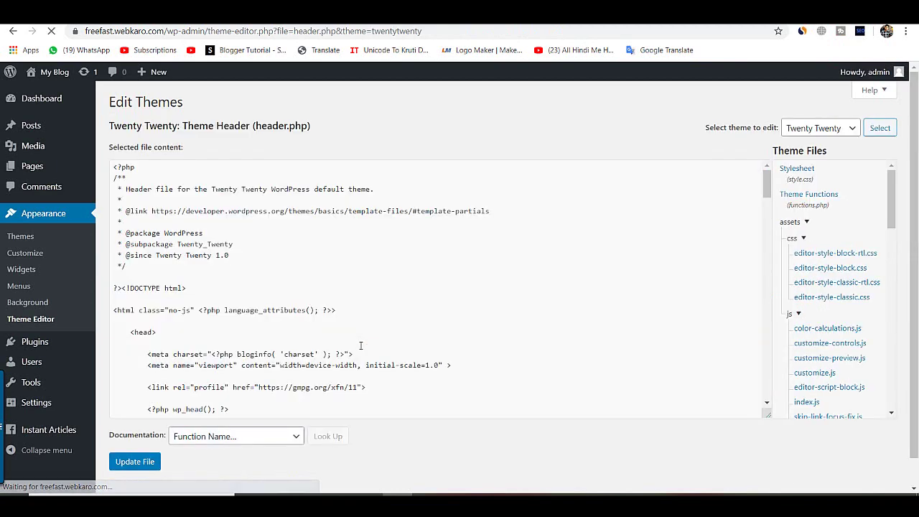
# - Paste the copied fb:pages meta tag on a new line below the opening <head> tag and update the file
pyautogui.click(190, 324)
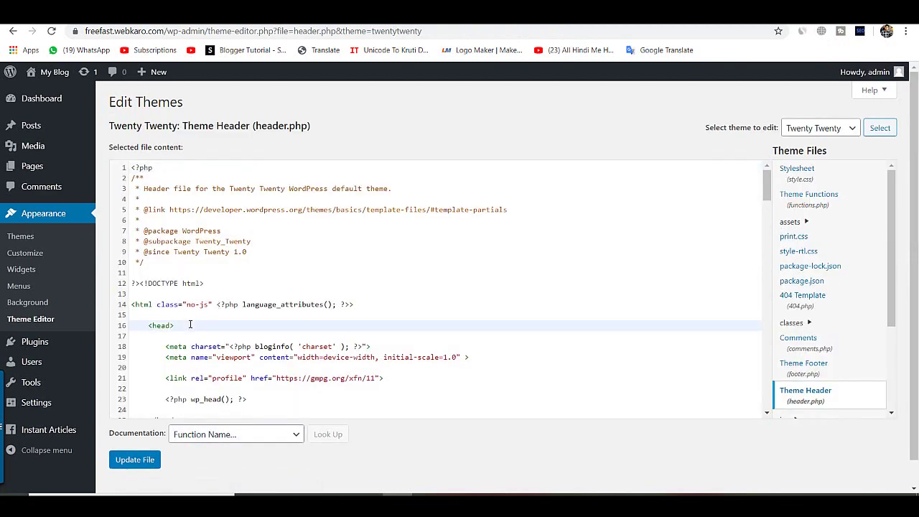
pyautogui.press('Return')
pyautogui.hotkey('ctrl', 'v')
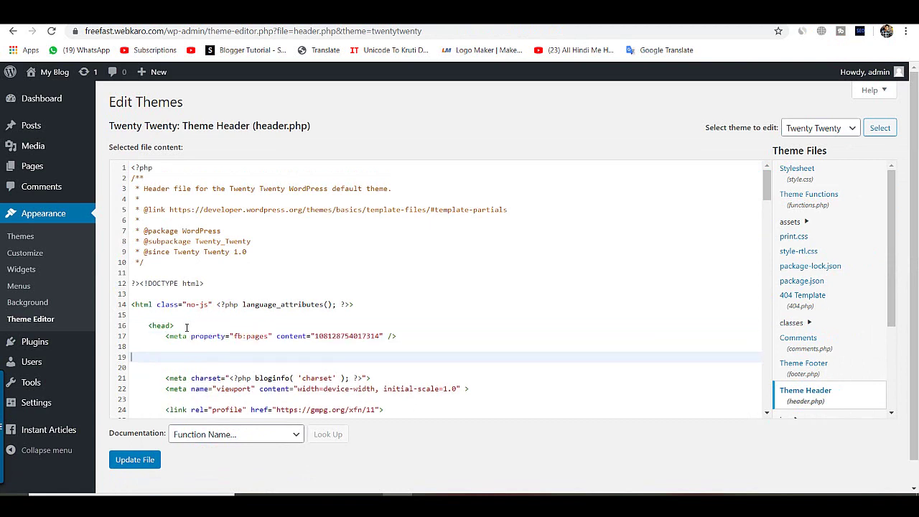
pyautogui.click(136, 461)
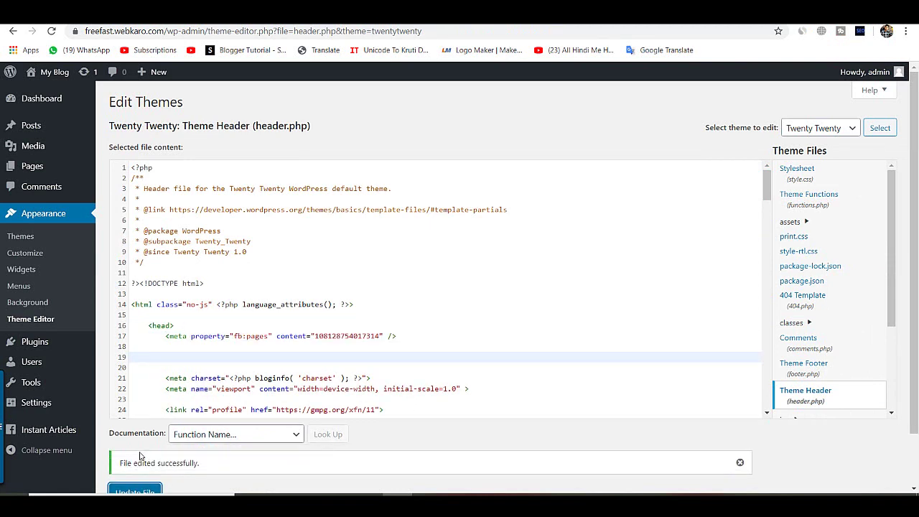
# - Submit freefast.webkaro.com as a development URL in Facebook's Connect Your Site section
pyautogui.hotkey('ctrl', 'Tab')
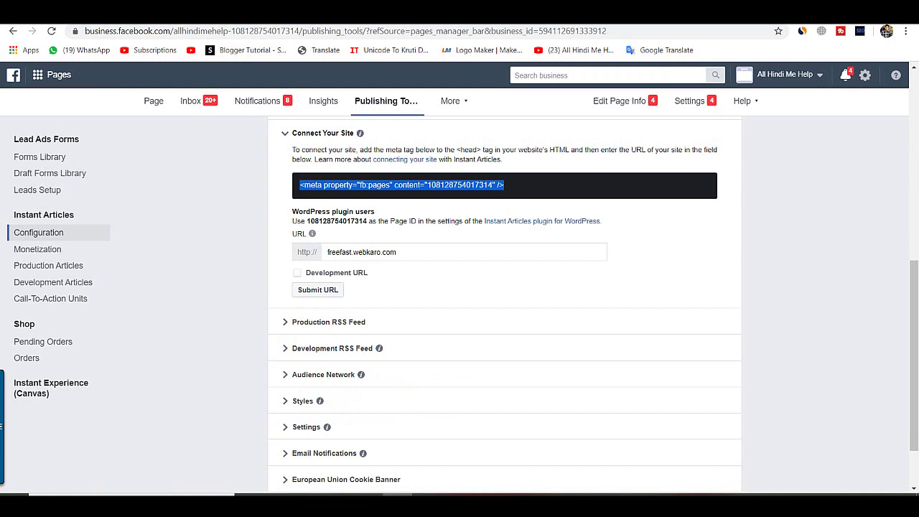
pyautogui.click(319, 293)
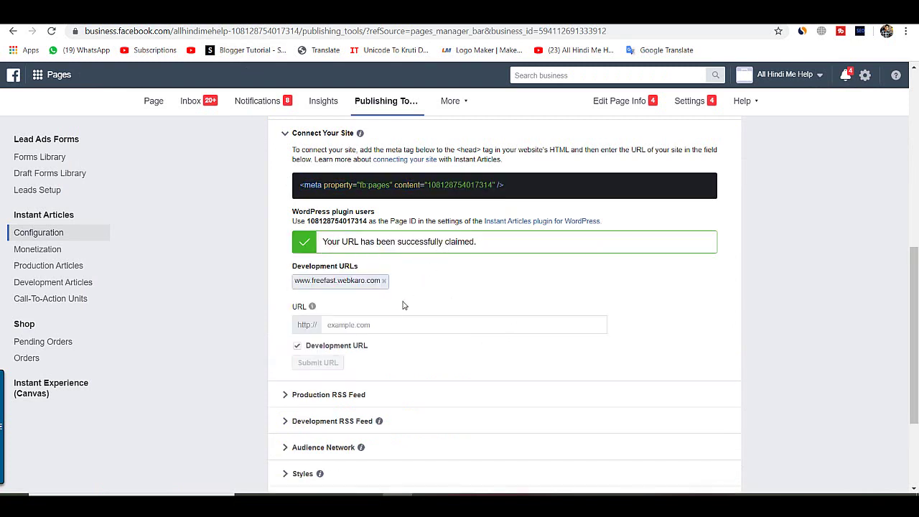
pyautogui.scroll(-1, 397, 311)
pyautogui.scroll(2, 348, 294)
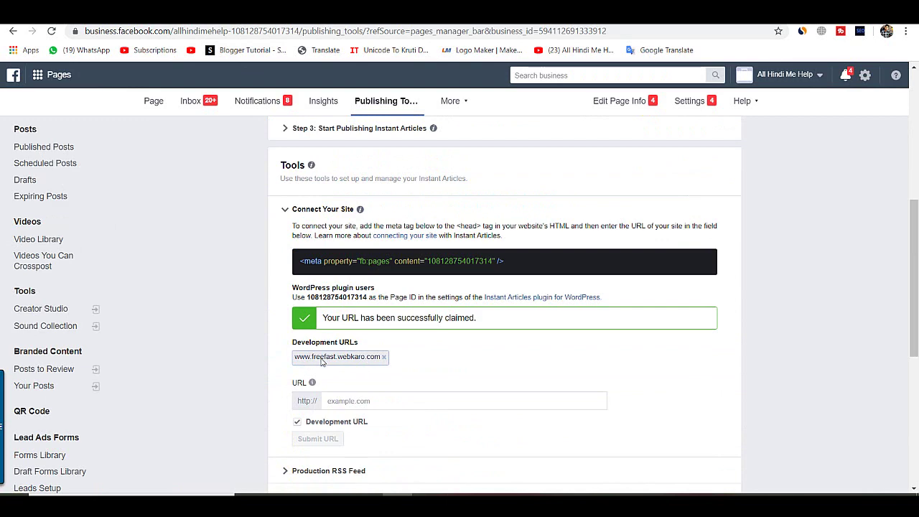
pyautogui.scroll(-1, 321, 361)
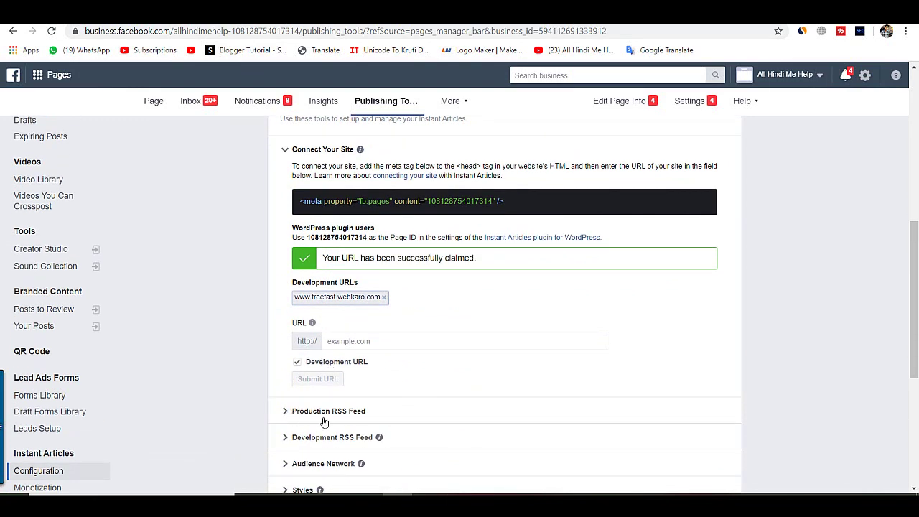
pyautogui.scroll(-2, 333, 409)
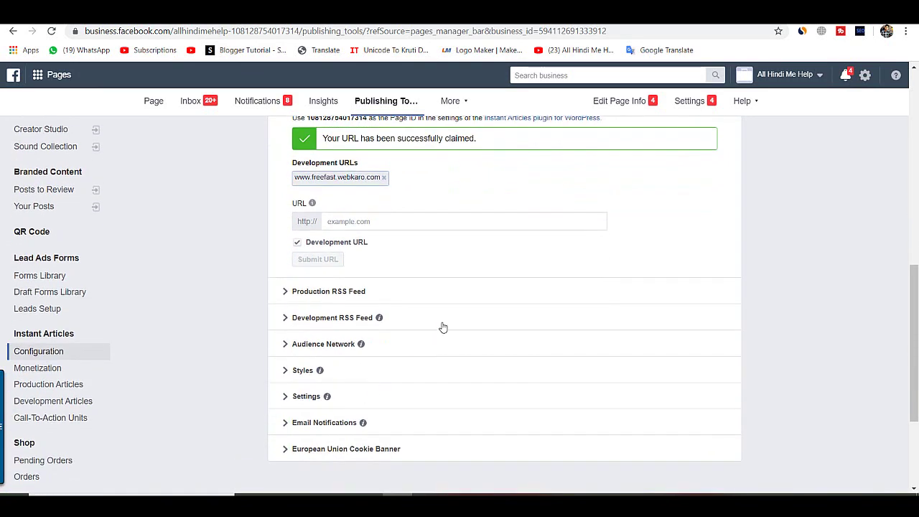
pyautogui.click(284, 293)
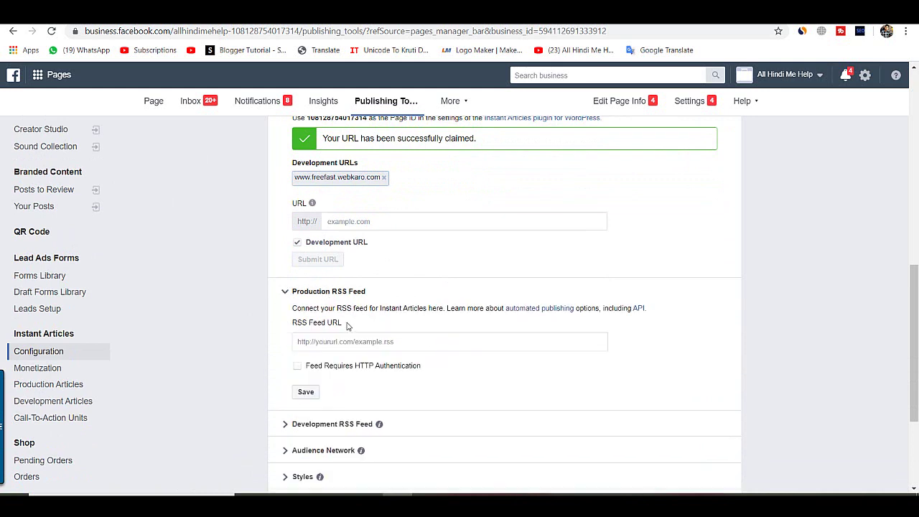
pyautogui.click(326, 341)
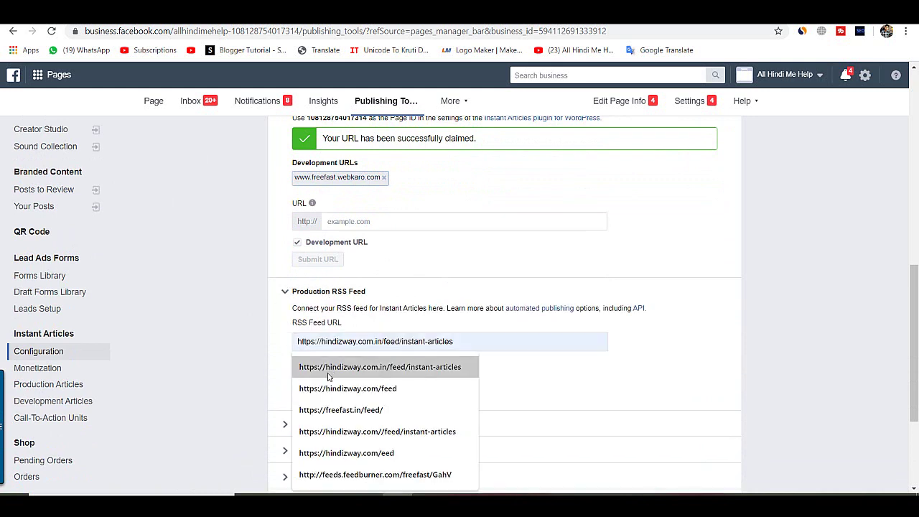
pyautogui.click(291, 340)
pyautogui.click(319, 340)
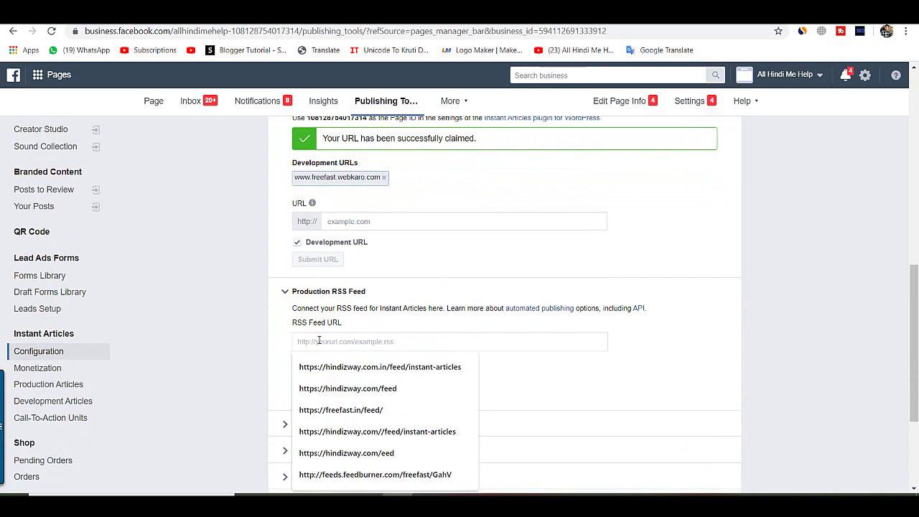
pyautogui.write('https://freefast.webkaro.com/')
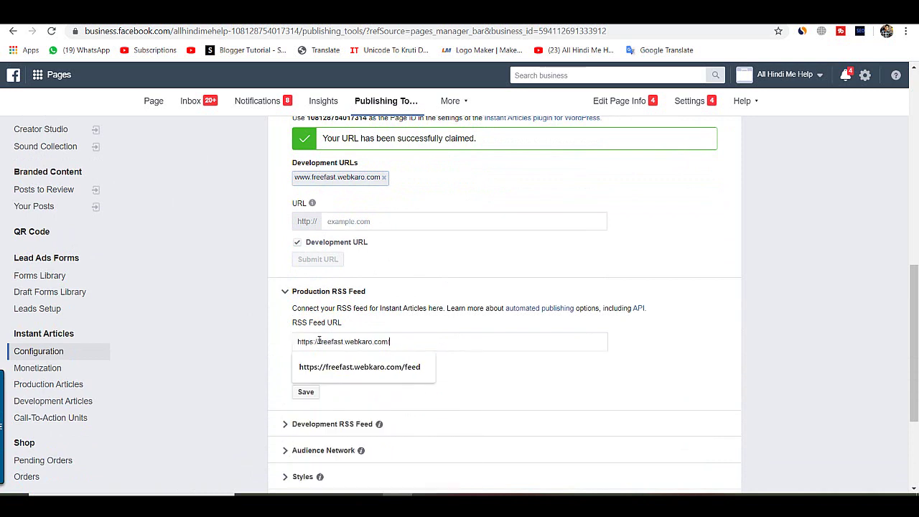
pyautogui.tripleClick(360, 341)
pyautogui.hotkey('ctrl', 'c')
pyautogui.press('BackSpace')
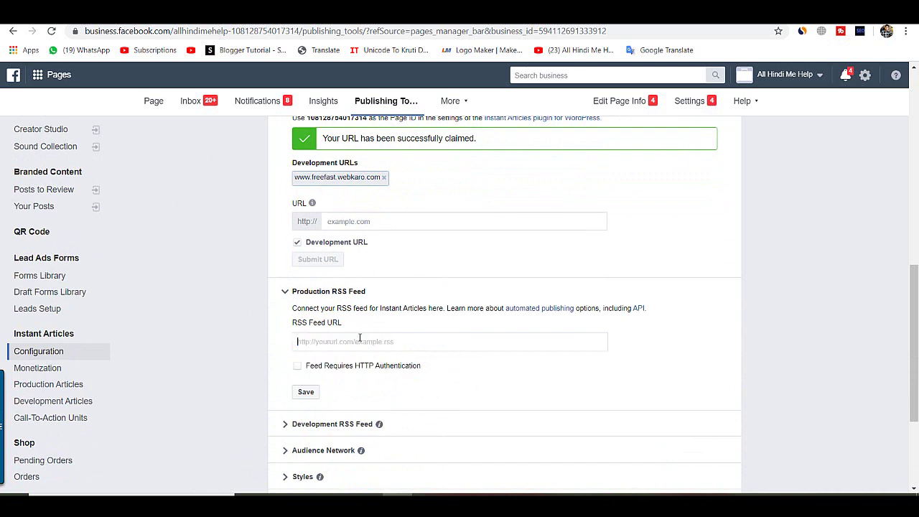
pyautogui.click(360, 341)
pyautogui.click(358, 367)
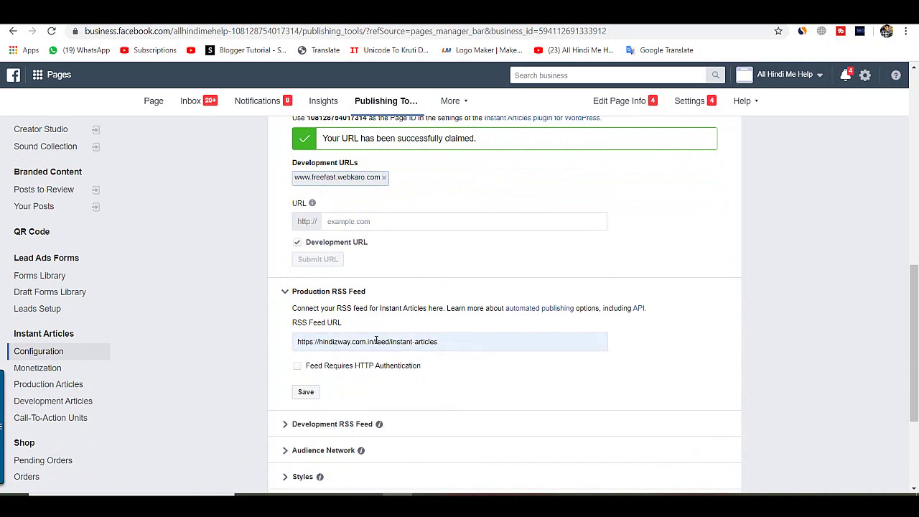
pyautogui.moveTo(373, 341); pyautogui.dragTo(280, 341)
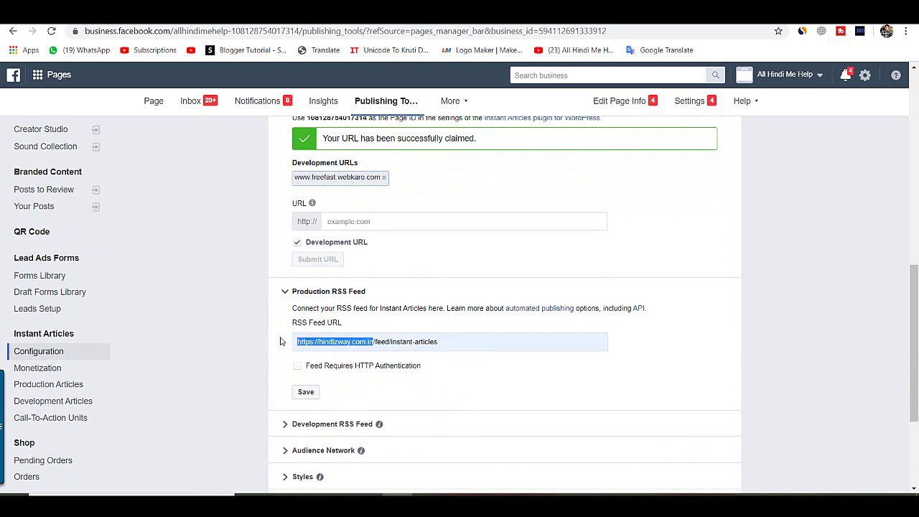
pyautogui.hotkey('ctrl', 'v')
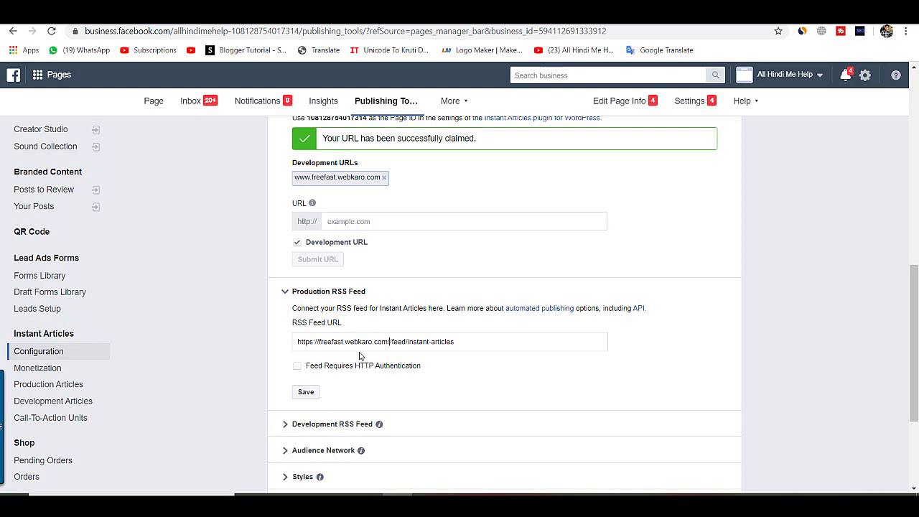
pyautogui.press('BackSpace')
# - Check the domain and feed path of the production RSS feed URL, save it and dismiss the confirmation
pyautogui.hotkey('ctrl', '+')
pyautogui.hotkey('ctrl', '+')
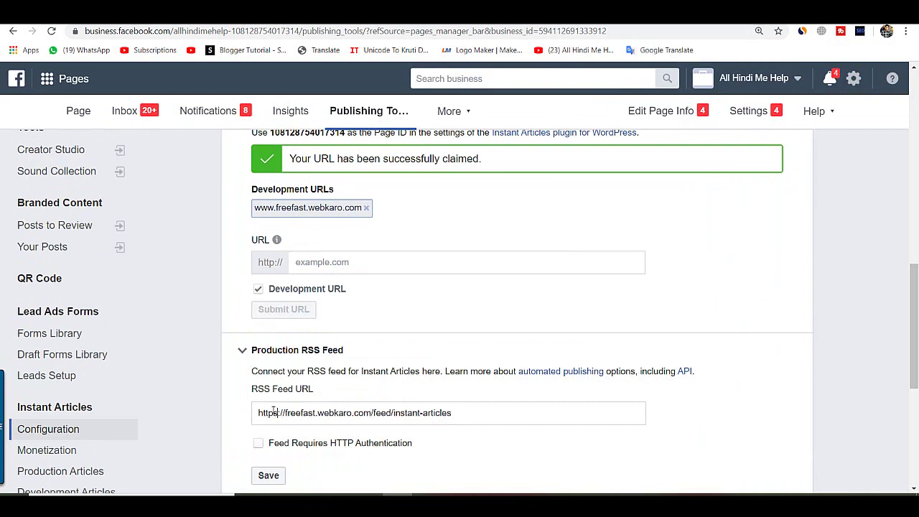
pyautogui.moveTo(263, 413); pyautogui.dragTo(374, 416)
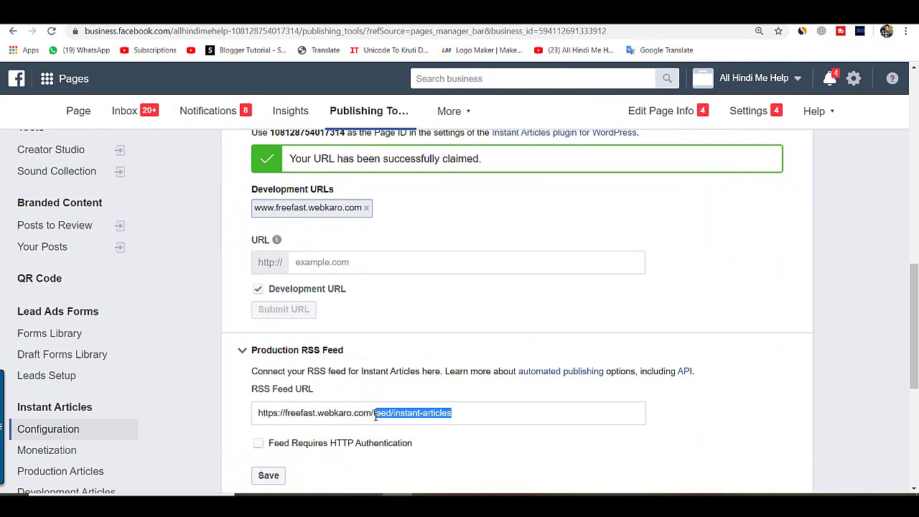
pyautogui.scroll(-2, 361, 396)
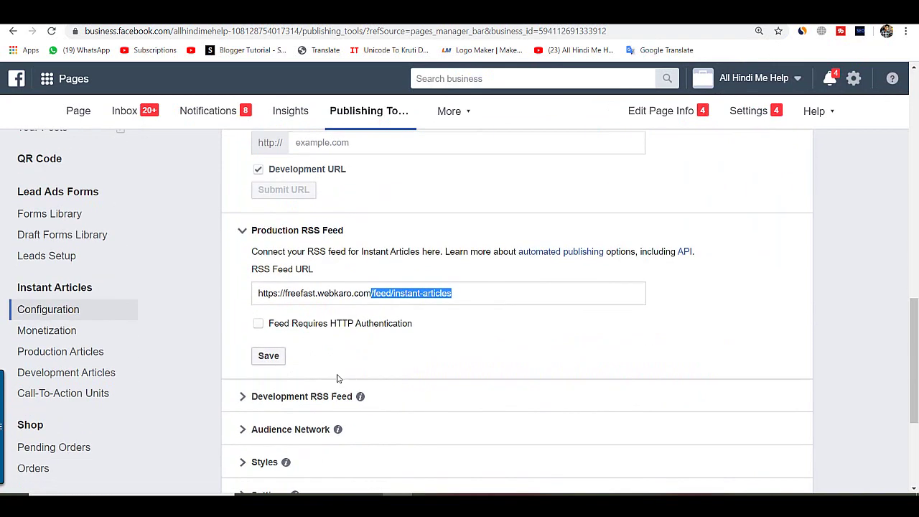
pyautogui.click(276, 358)
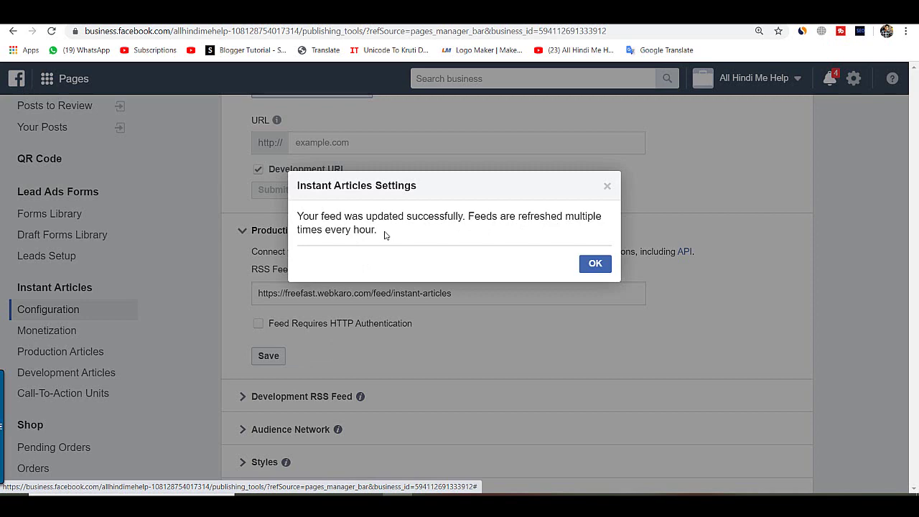
pyautogui.click(593, 264)
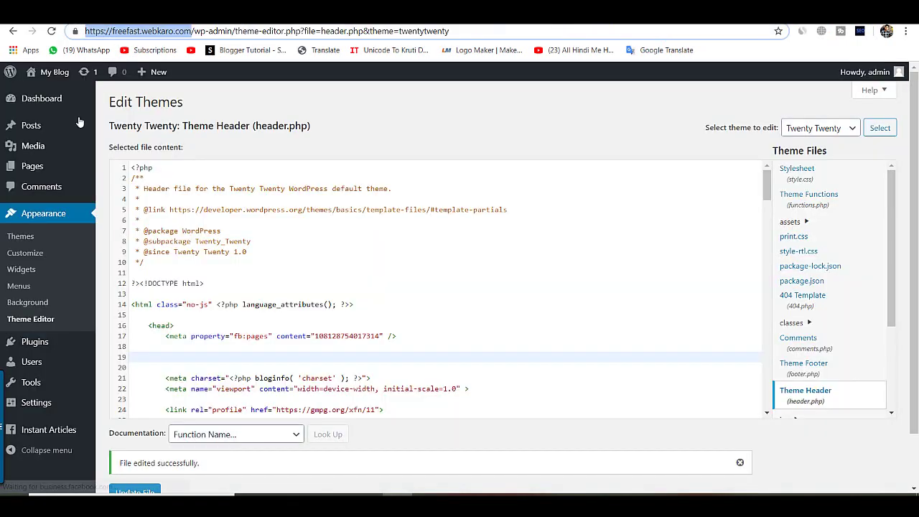
# - Open the "Hello world!" post from the WordPress posts list, dismiss the block editor welcome guide and update the post
pyautogui.click(36, 128)
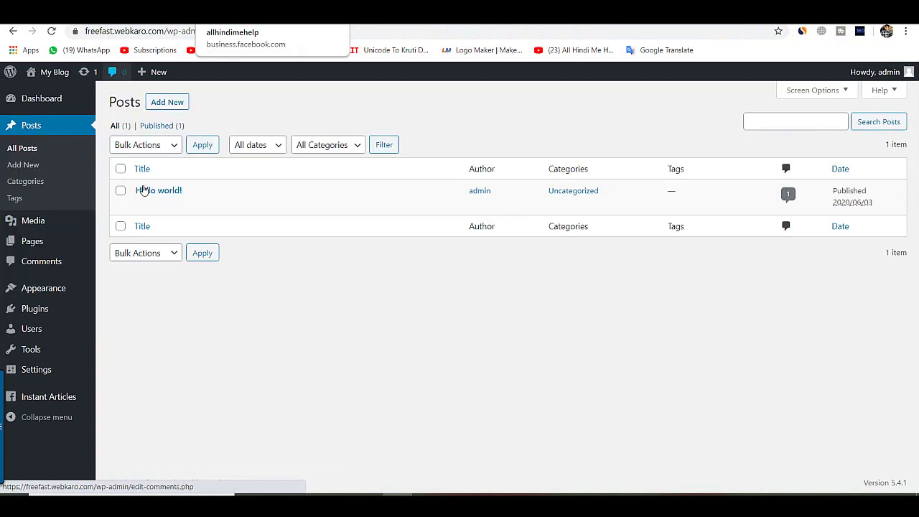
pyautogui.click(139, 204)
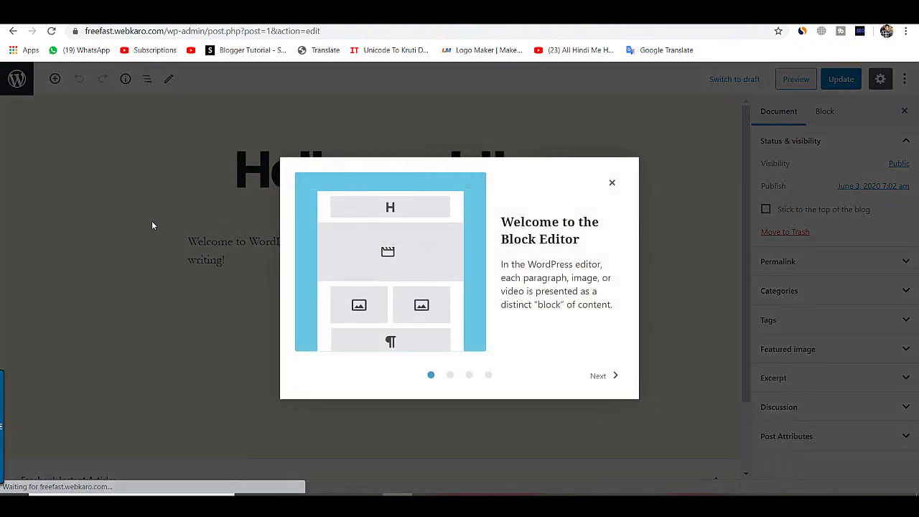
pyautogui.click(612, 182)
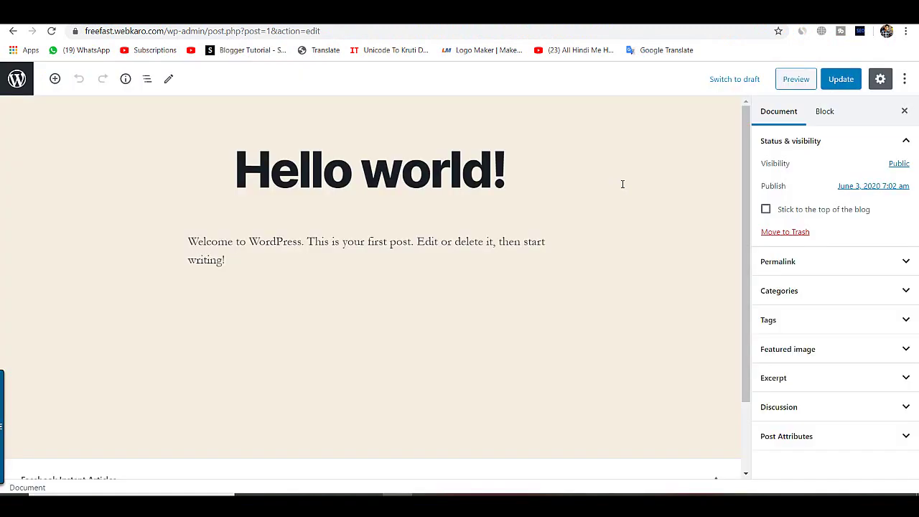
pyautogui.click(838, 82)
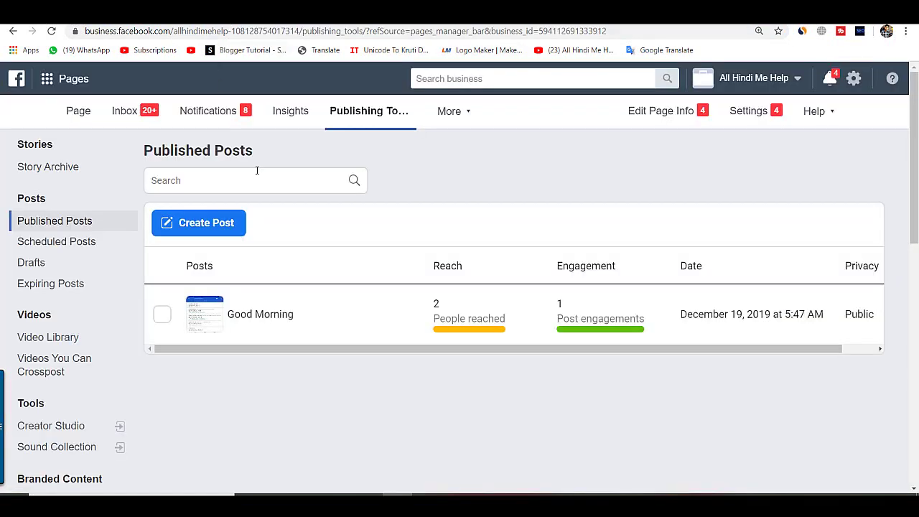
# - Return to Facebook's Instant Articles configuration and examine the Step 2 review requirements and Step 3 publishing conditions
pyautogui.scroll(-5, 33, 379)
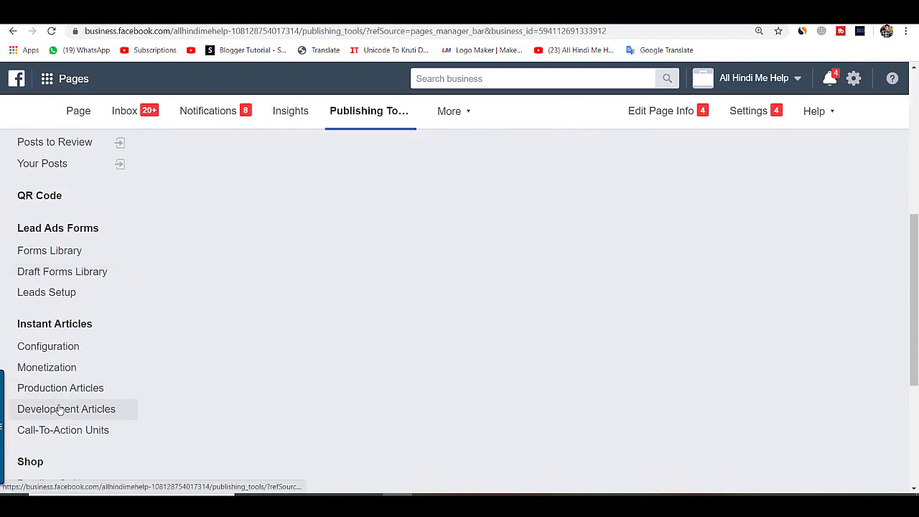
pyautogui.click(51, 351)
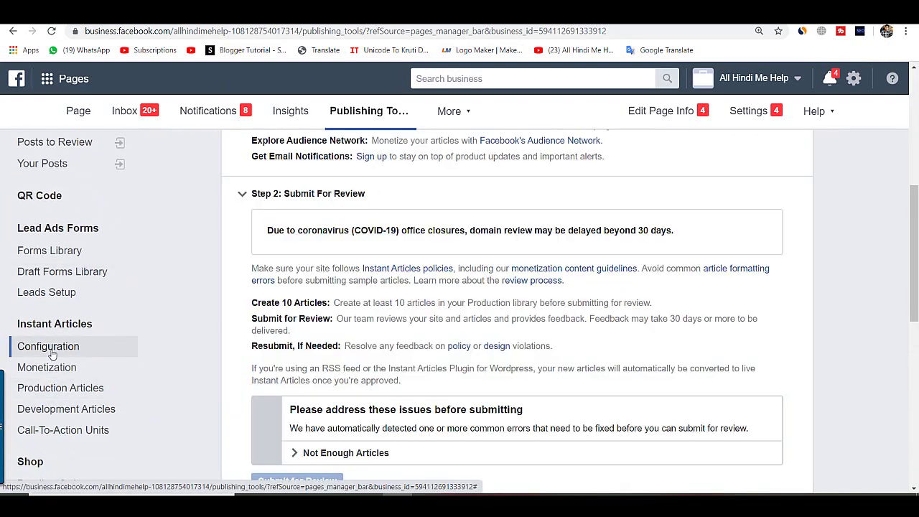
pyautogui.scroll(-3, 543, 328)
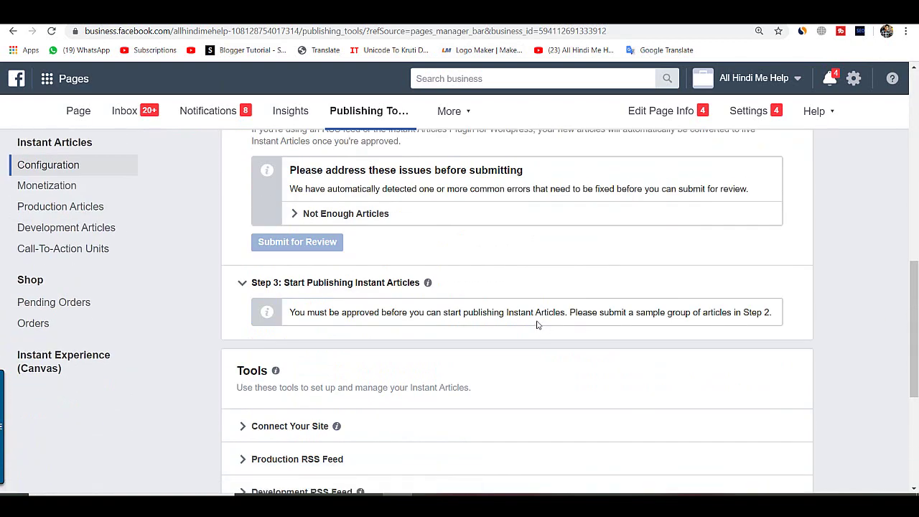
pyautogui.hotkey('ctrl', '-')
pyautogui.hotkey('ctrl', '-')
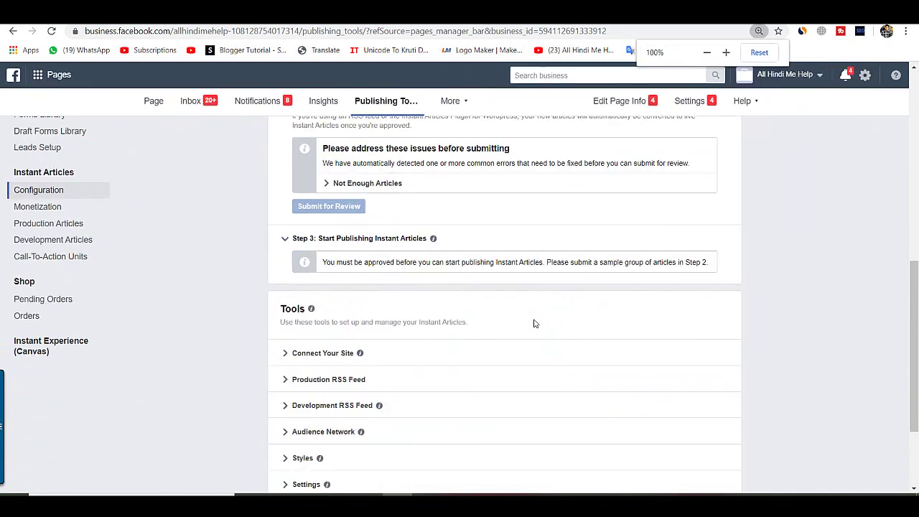
# - Review the Production RSS Feed status and feed URL under Tools, then collapse the section
pyautogui.scroll(-2, 483, 339)
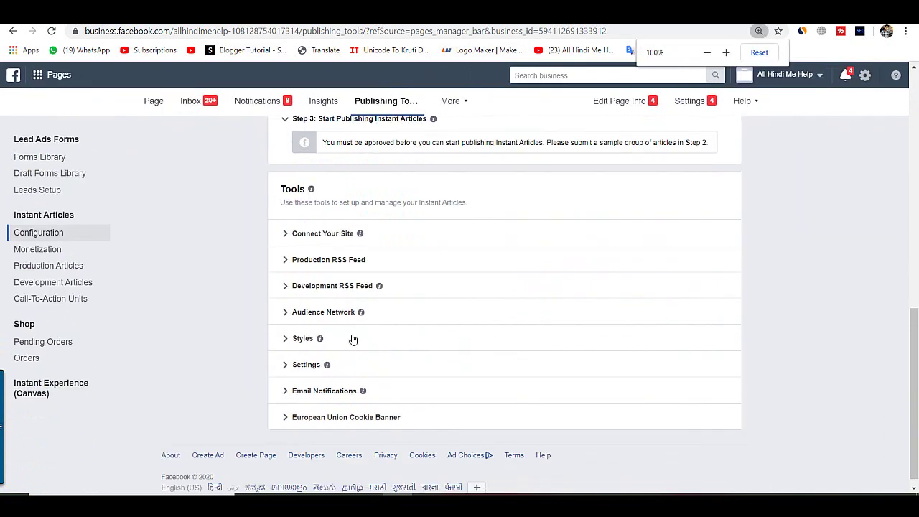
pyautogui.click(293, 237)
pyautogui.click(293, 237)
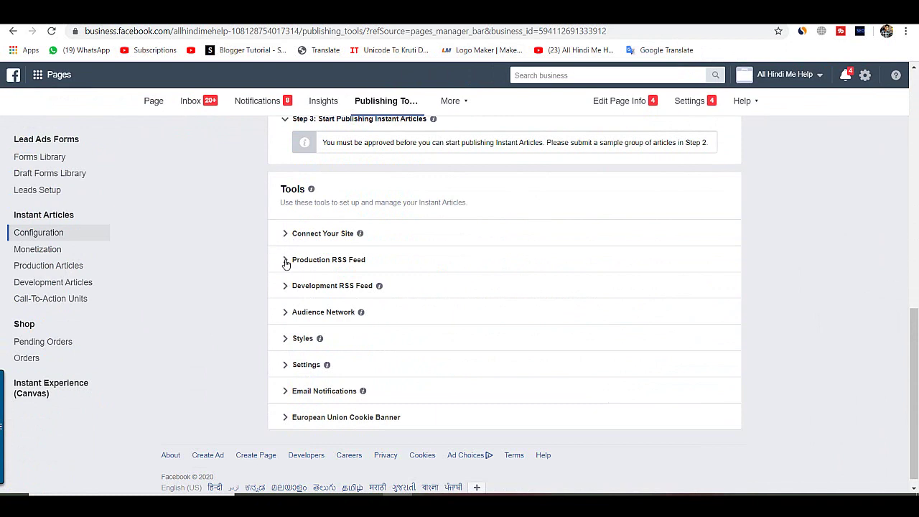
pyautogui.click(284, 261)
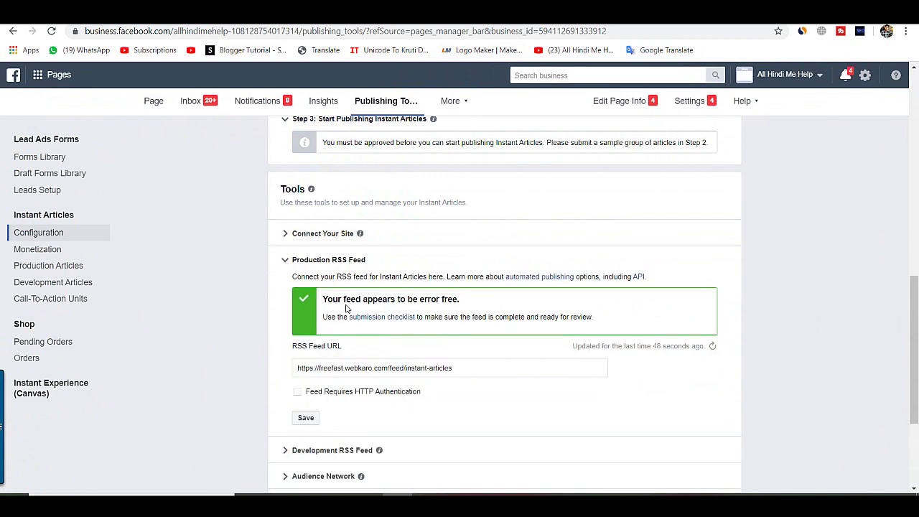
pyautogui.click(285, 264)
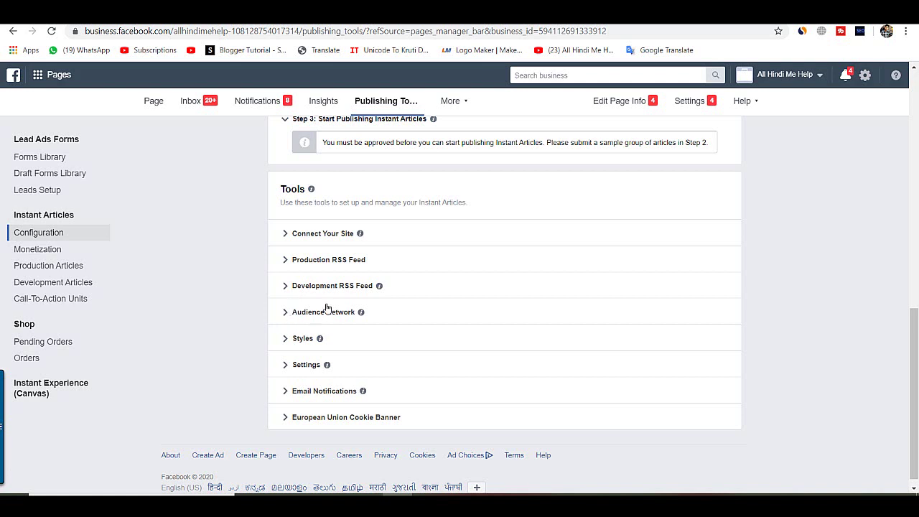
# - Open the default article style and examine its logo image requirements, size and colour options, and article preview
pyautogui.click(285, 339)
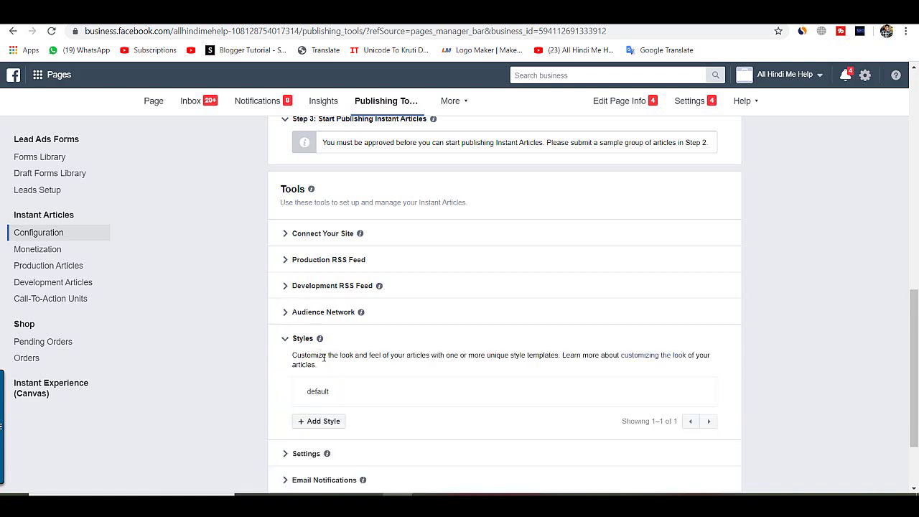
pyautogui.click(321, 402)
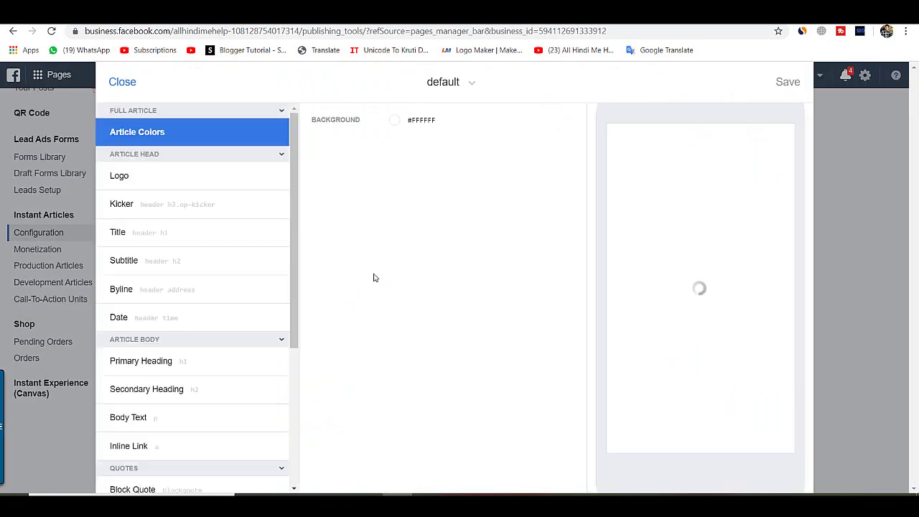
pyautogui.click(243, 191)
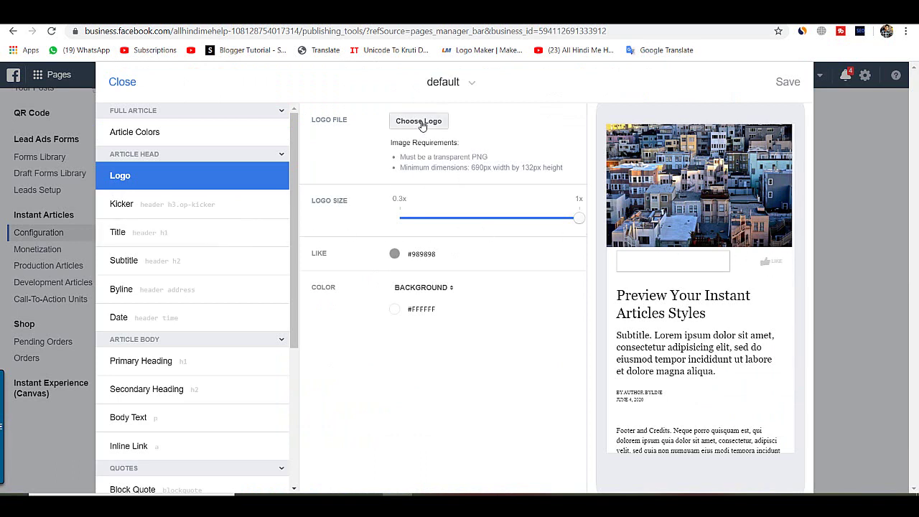
pyautogui.scroll(-2, 727, 311)
pyautogui.scroll(2, 675, 289)
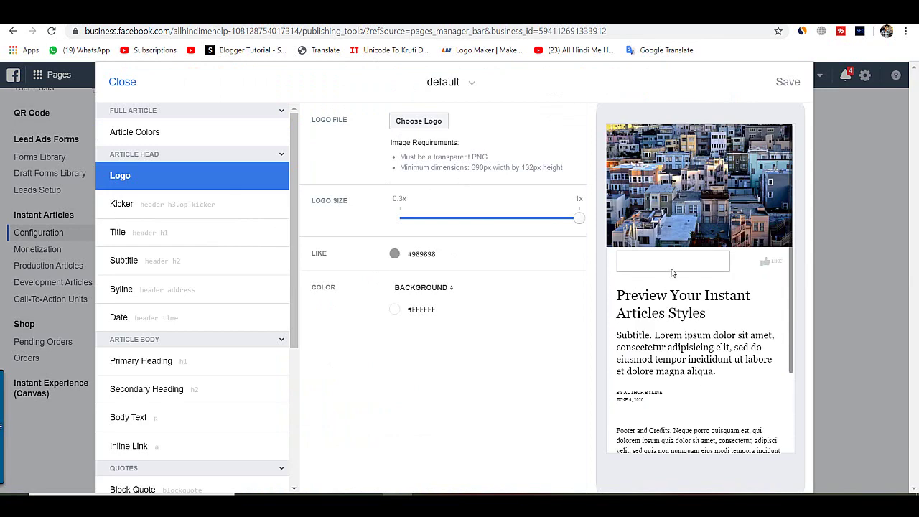
pyautogui.scroll(-2, 675, 288)
# - Look through the title, kicker, subtitle and byline style options of the default style and close the editor without saving
pyautogui.click(175, 228)
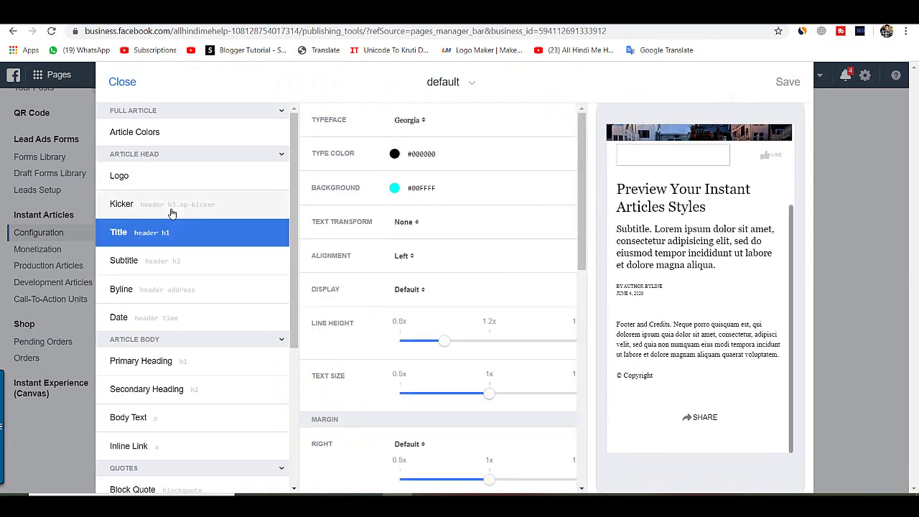
pyautogui.click(172, 208)
pyautogui.click(164, 243)
pyautogui.click(165, 269)
pyautogui.click(156, 293)
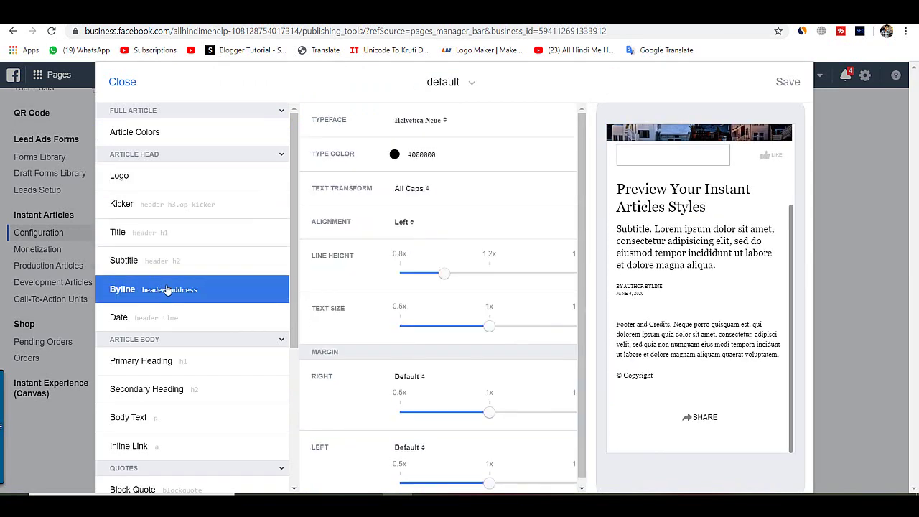
pyautogui.scroll(2, 712, 172)
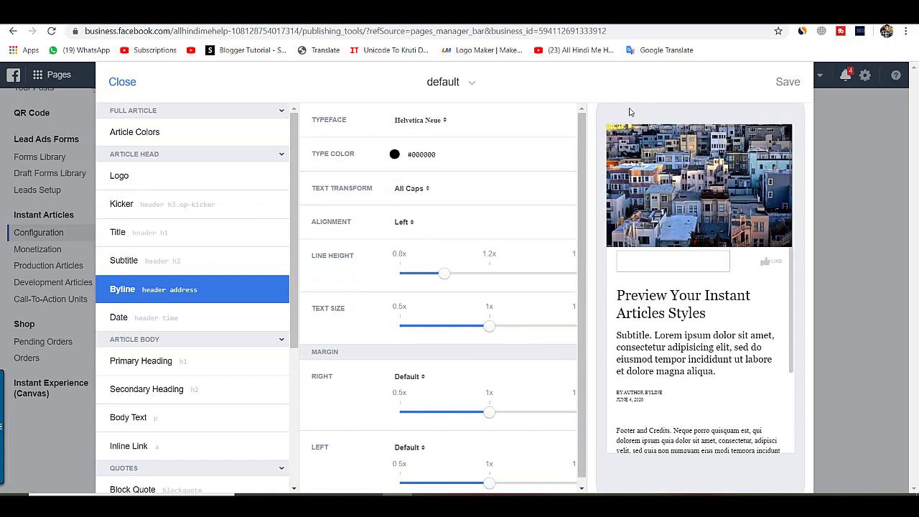
pyautogui.click(122, 83)
# - Expand the Instant Articles Settings section under Tools for a brief check and collapse it again
pyautogui.scroll(-2, 316, 301)
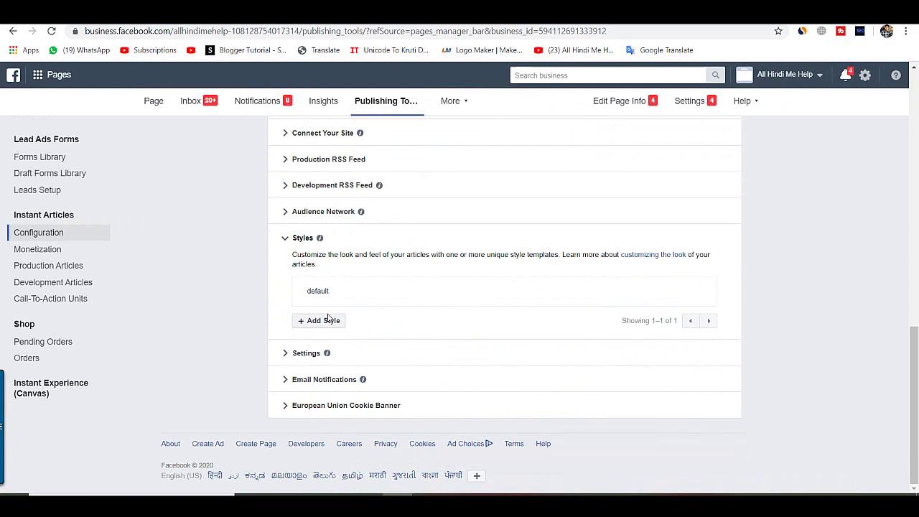
pyautogui.click(290, 361)
pyautogui.click(290, 359)
pyautogui.scroll(2, 297, 258)
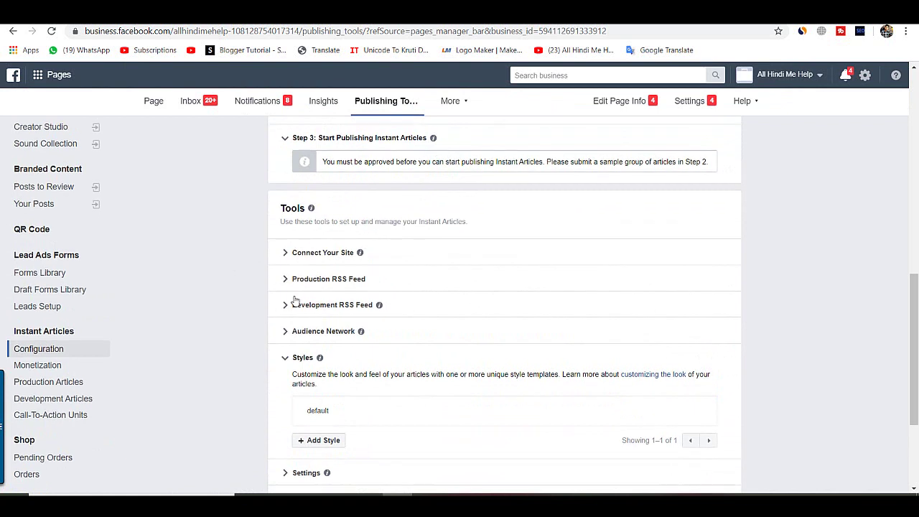
# - Agree to the Audience Network Terms and Policy, submit the signup, dismiss the message and submit the signup again
pyautogui.click(285, 332)
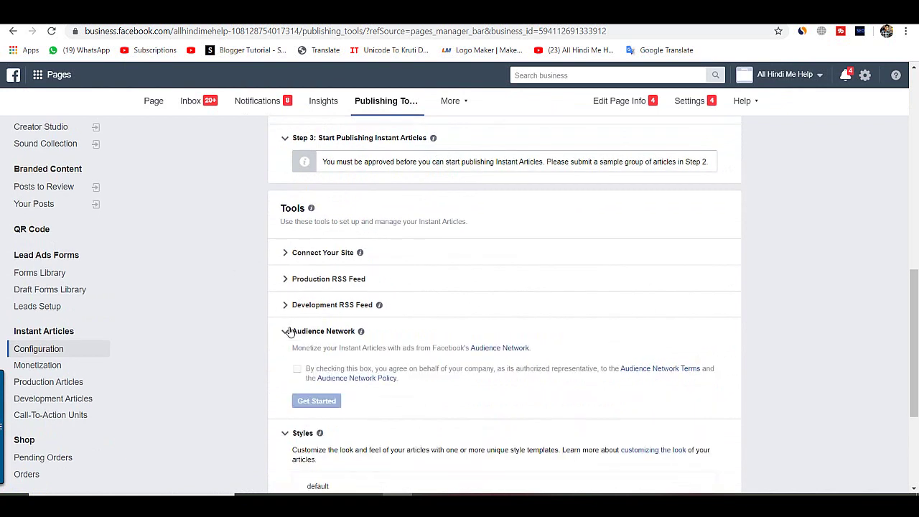
pyautogui.click(297, 372)
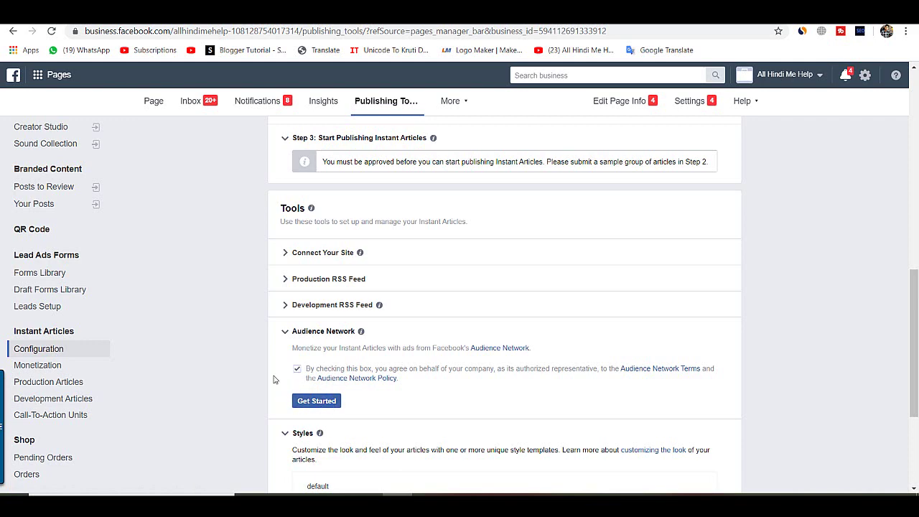
pyautogui.scroll(3, 297, 262)
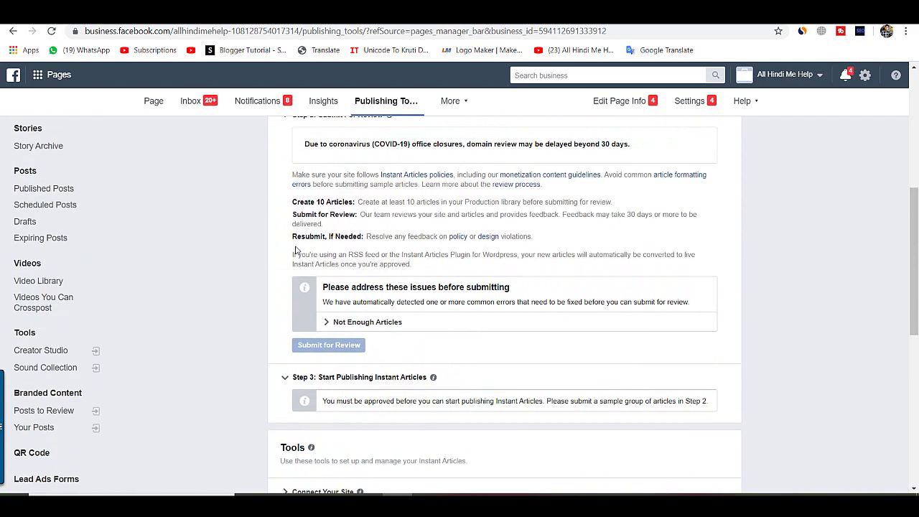
pyautogui.scroll(-4, 297, 250)
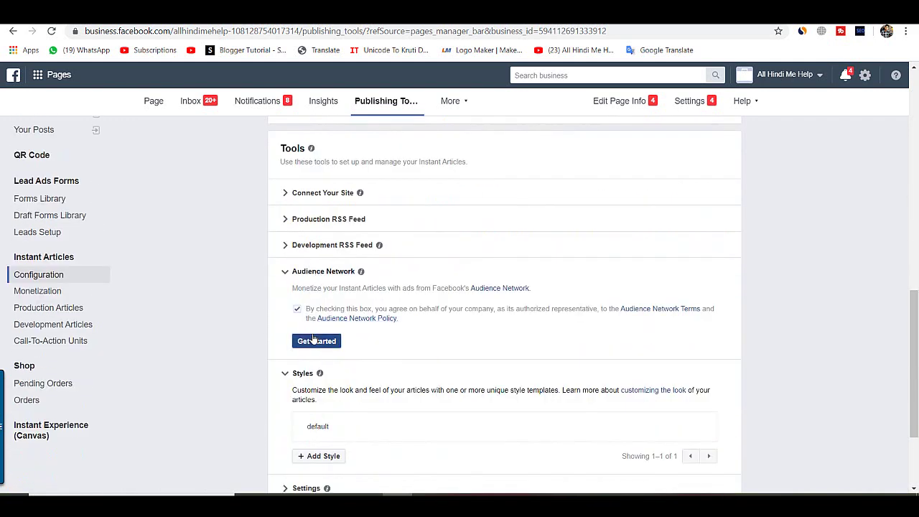
pyautogui.click(313, 340)
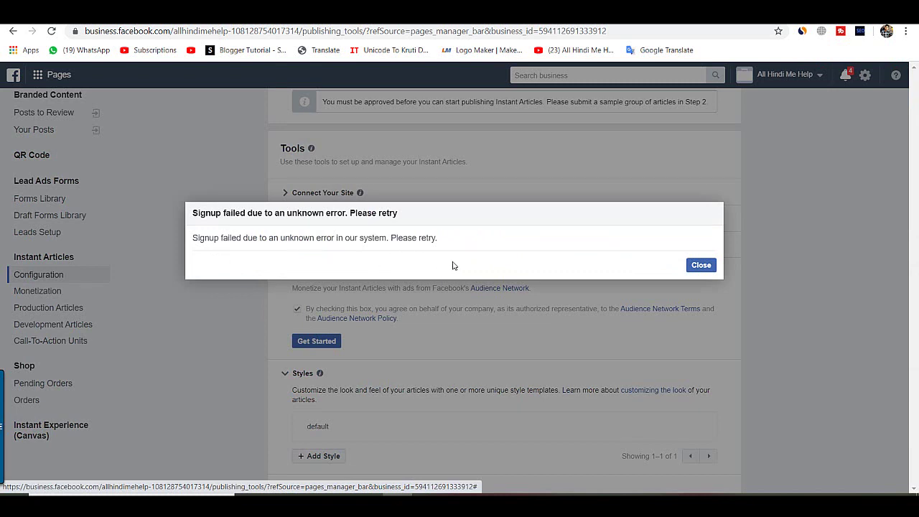
pyautogui.click(701, 265)
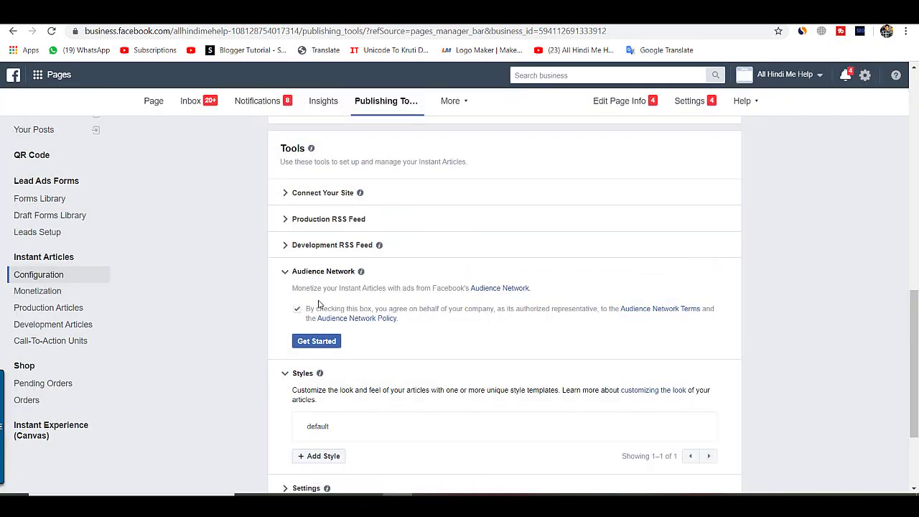
pyautogui.click(300, 343)
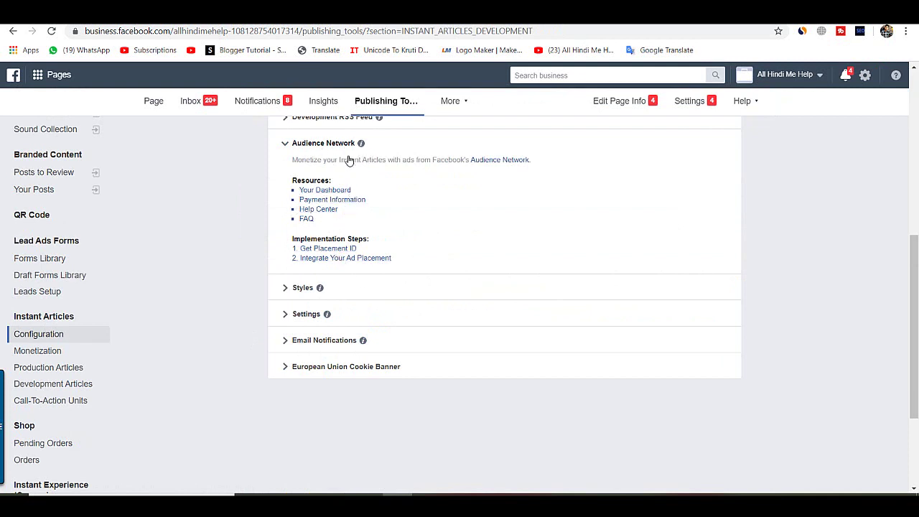
# - Go from the Audience Network site through its getting-started page to the monetization dashboard and view the listed properties
pyautogui.click(495, 162)
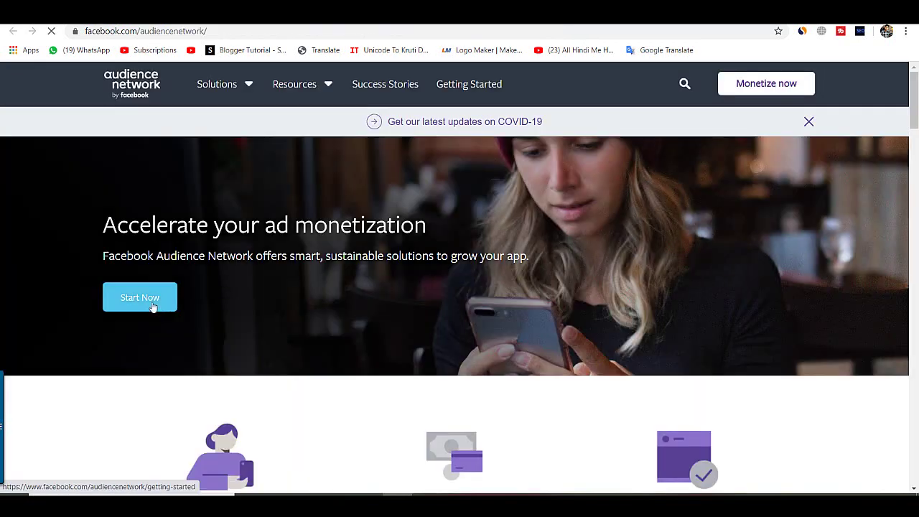
pyautogui.click(152, 306)
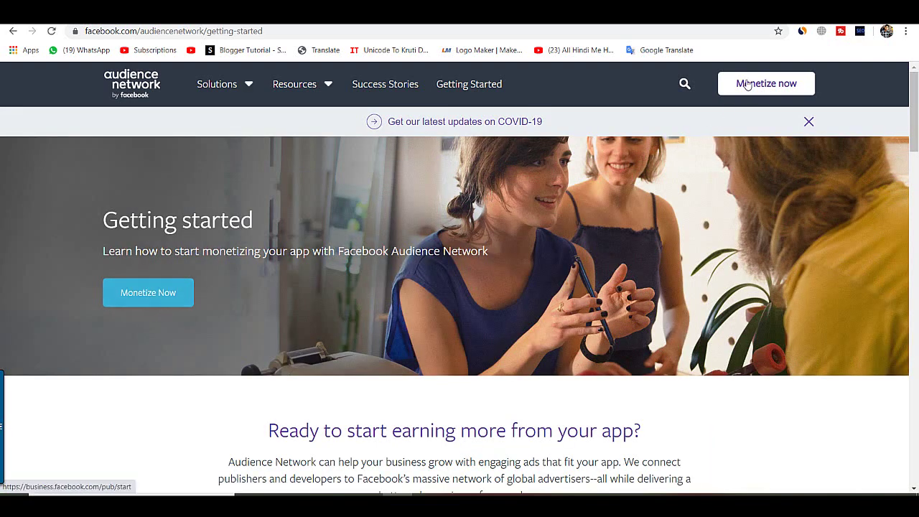
pyautogui.click(747, 84)
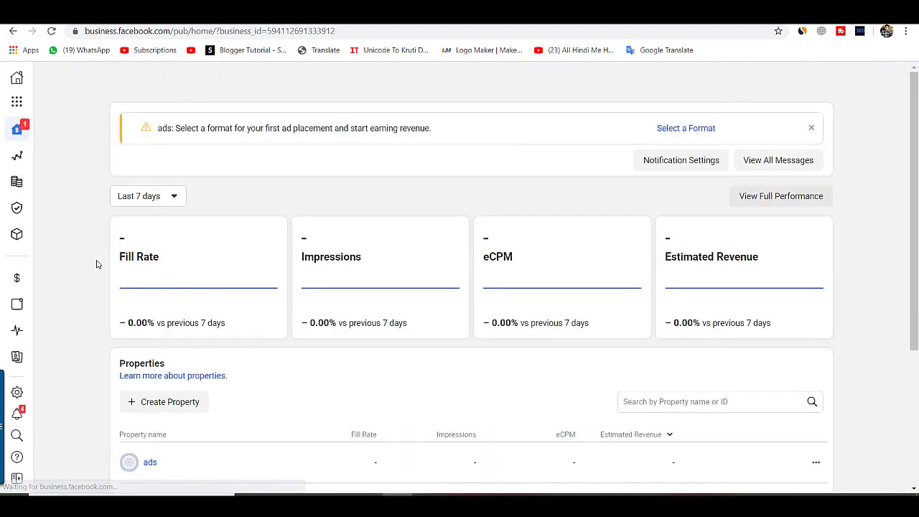
pyautogui.scroll(-1, 354, 297)
pyautogui.scroll(-1, 354, 297)
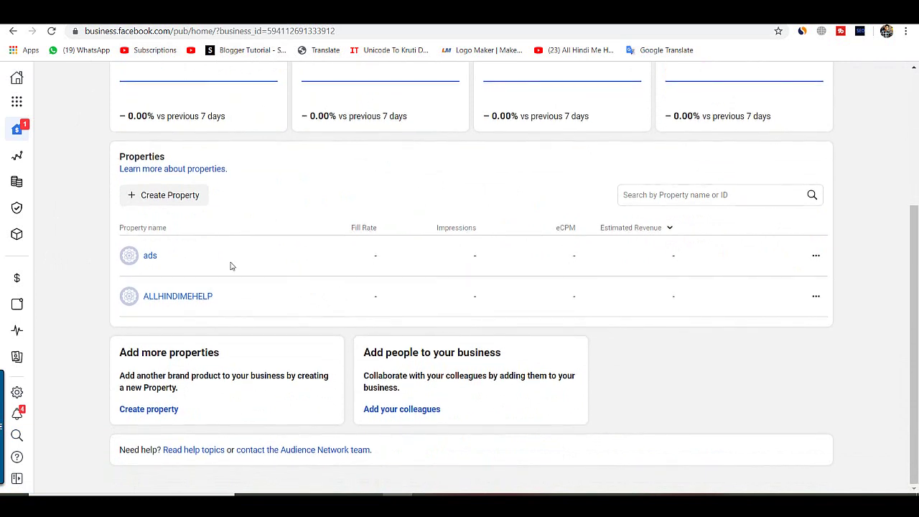
# - Open Payouts, inspect the country and business type choices for adding a payment account, and close the setup without choosing any
pyautogui.click(47, 278)
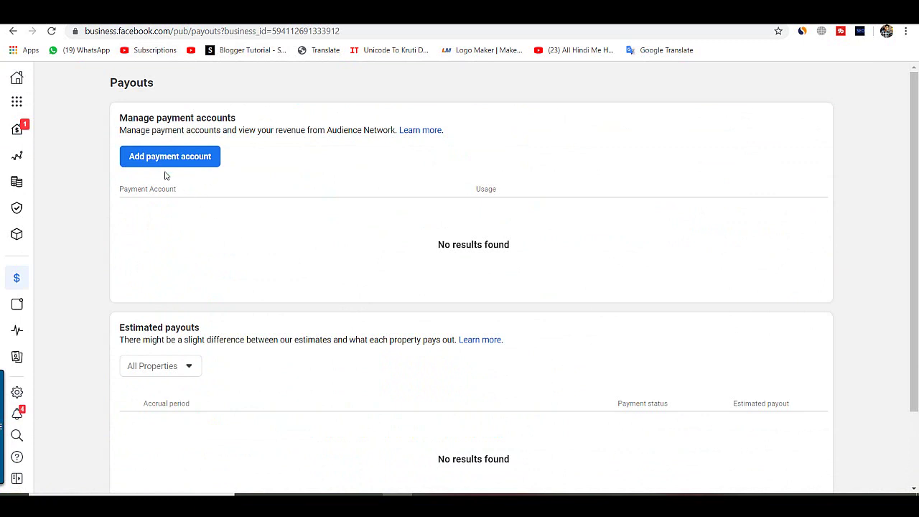
pyautogui.click(164, 167)
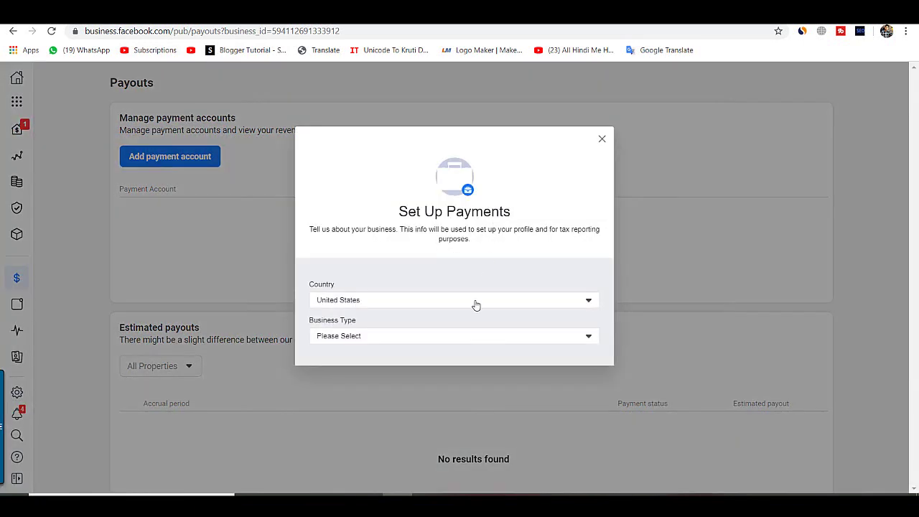
pyautogui.click(476, 304)
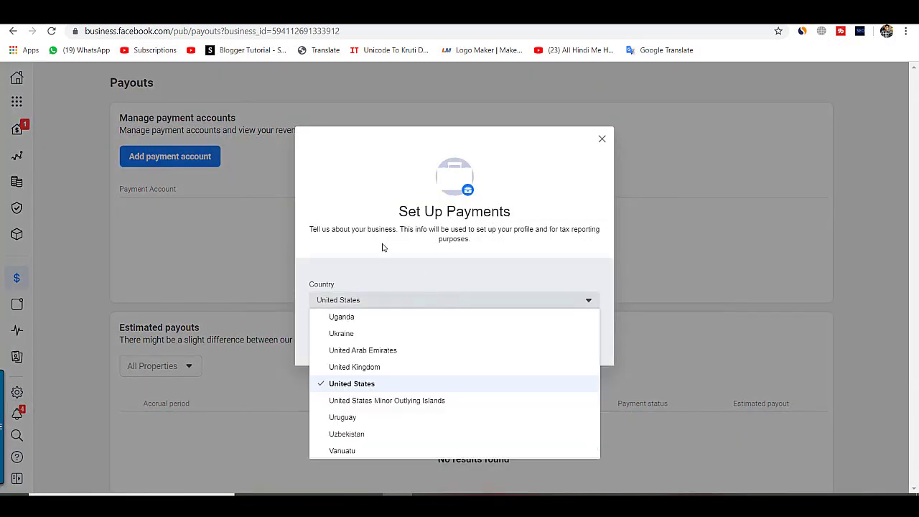
pyautogui.click(382, 247)
pyautogui.click(371, 332)
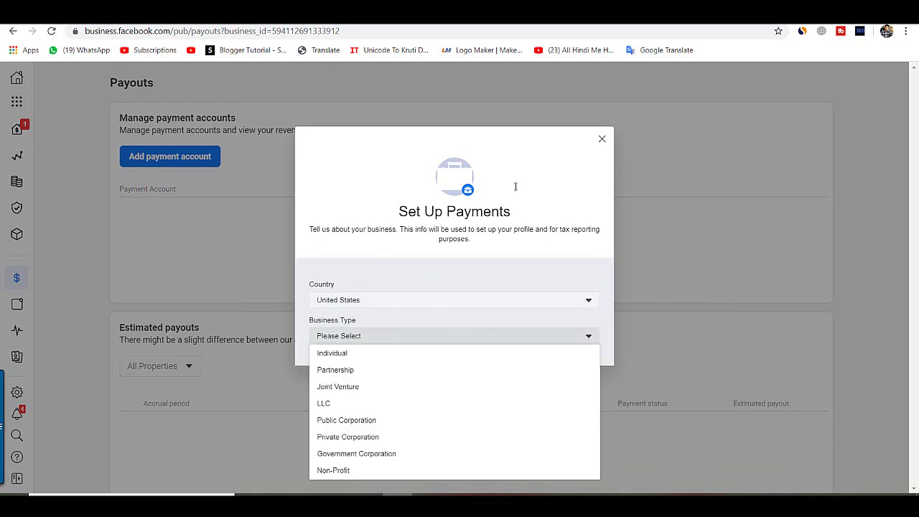
pyautogui.click(592, 141)
pyautogui.scroll(-1, 203, 158)
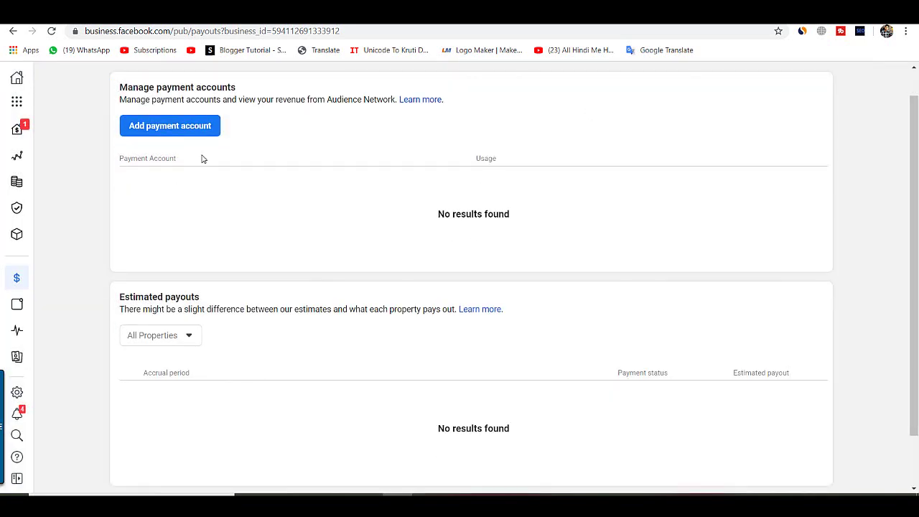
pyautogui.scroll(1, 287, 108)
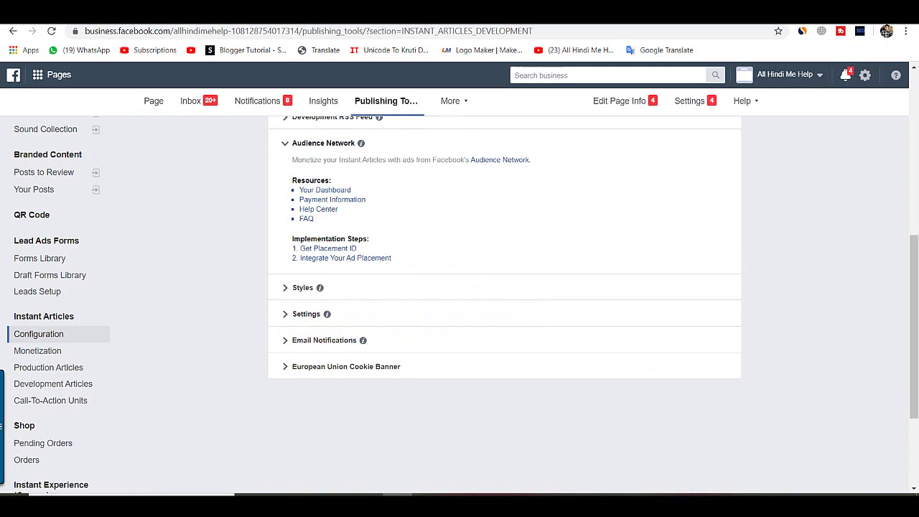
# - Return to the Instant Articles configuration and look over Initial Setup Steps 1 to 3 and the Audience Network resources
pyautogui.scroll(2, 370, 93)
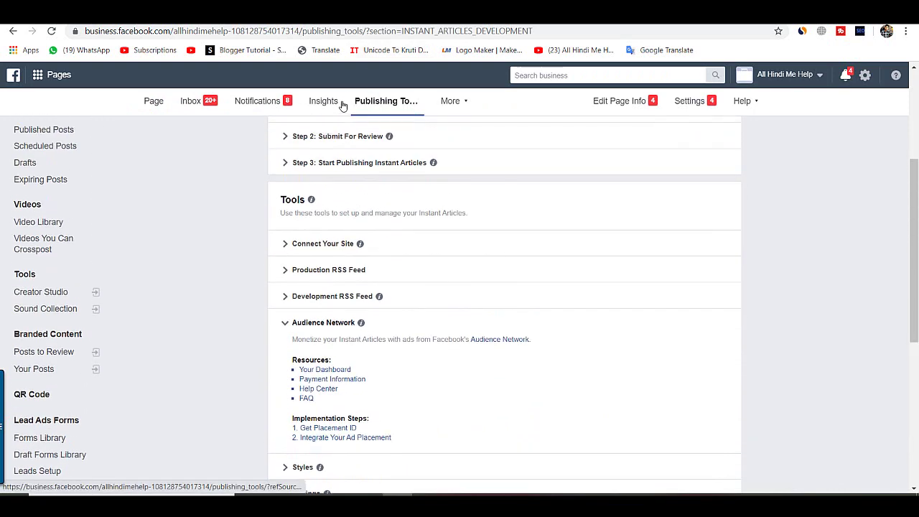
pyautogui.scroll(3, 338, 107)
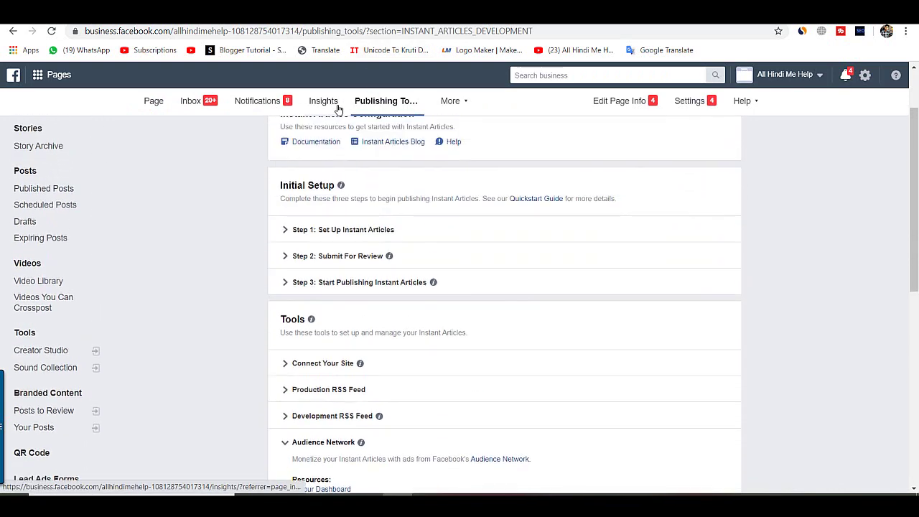
pyautogui.click(317, 230)
pyautogui.click(317, 230)
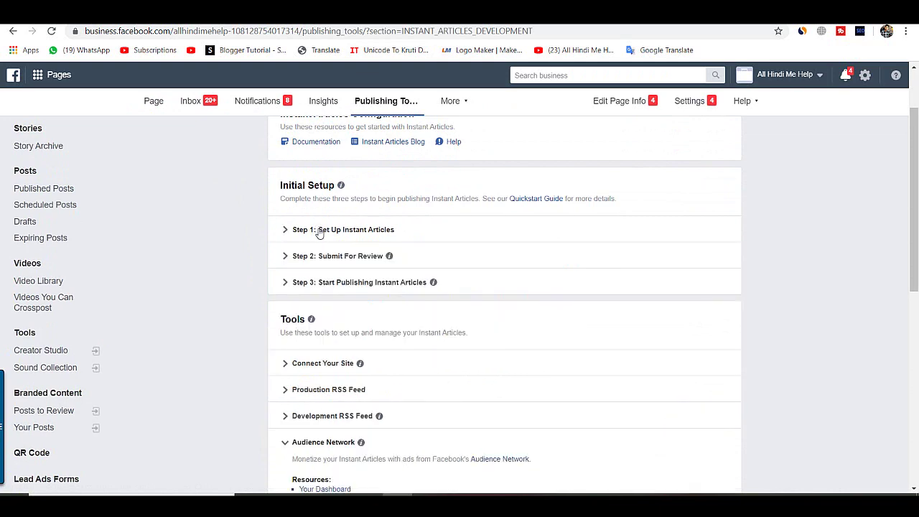
pyautogui.click(307, 258)
pyautogui.click(307, 260)
pyautogui.click(298, 280)
pyautogui.click(297, 280)
pyautogui.scroll(-3, 273, 301)
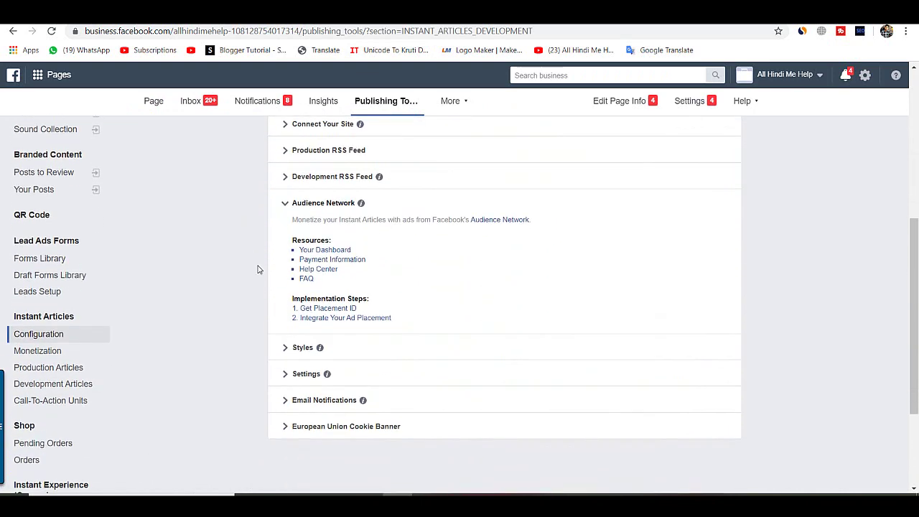
# - Recheck the Production RSS Feed section, collapse it and switch to the WebKaro YouTube channel's videos page
pyautogui.scroll(2, 258, 259)
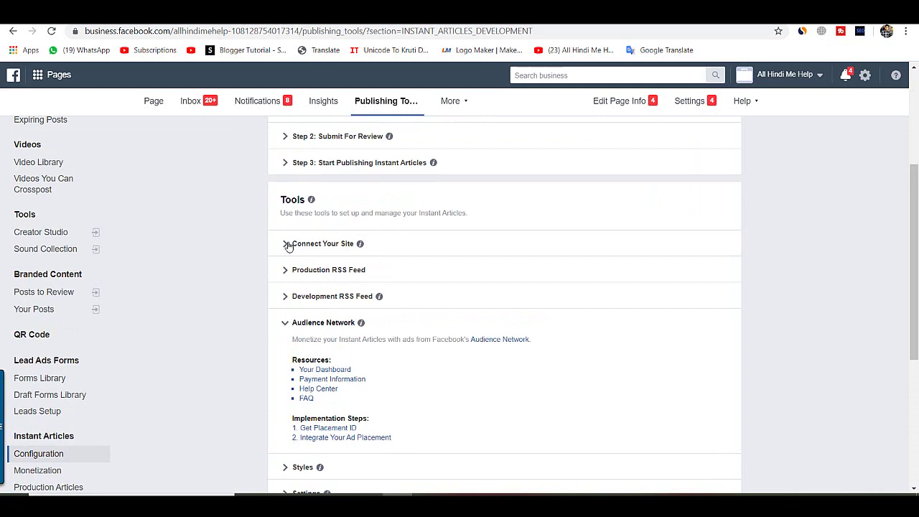
pyautogui.click(291, 273)
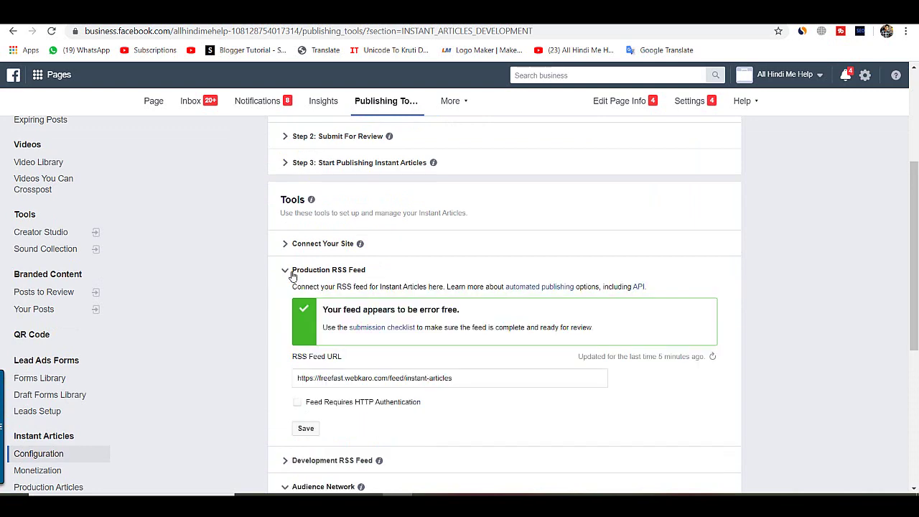
pyautogui.click(293, 274)
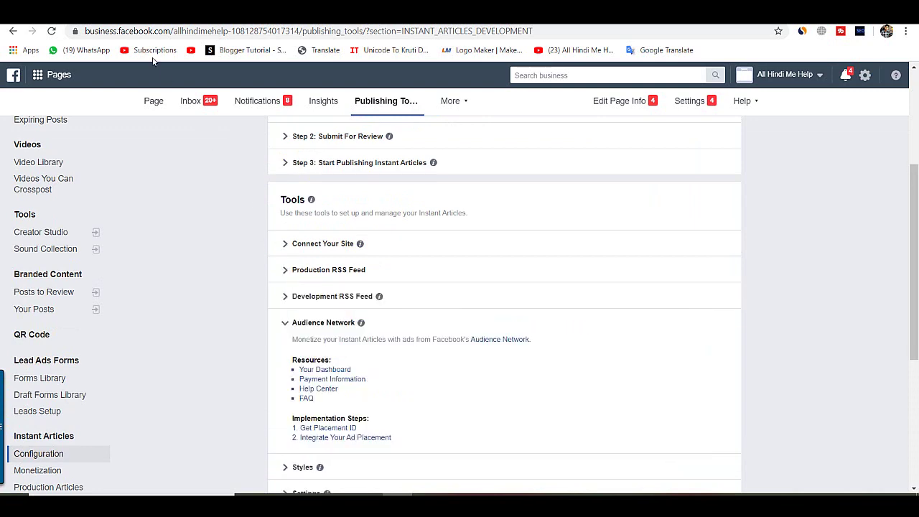
pyautogui.hotkey('ctrl', 'Tab')
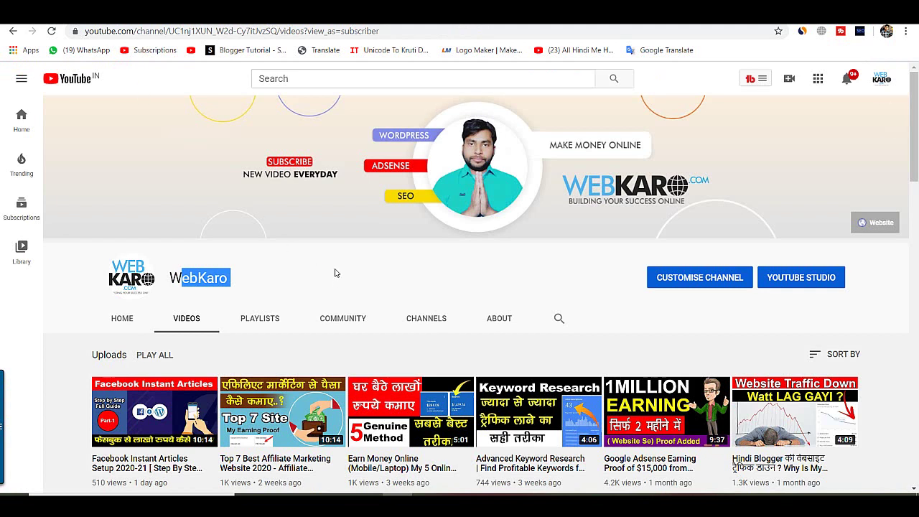